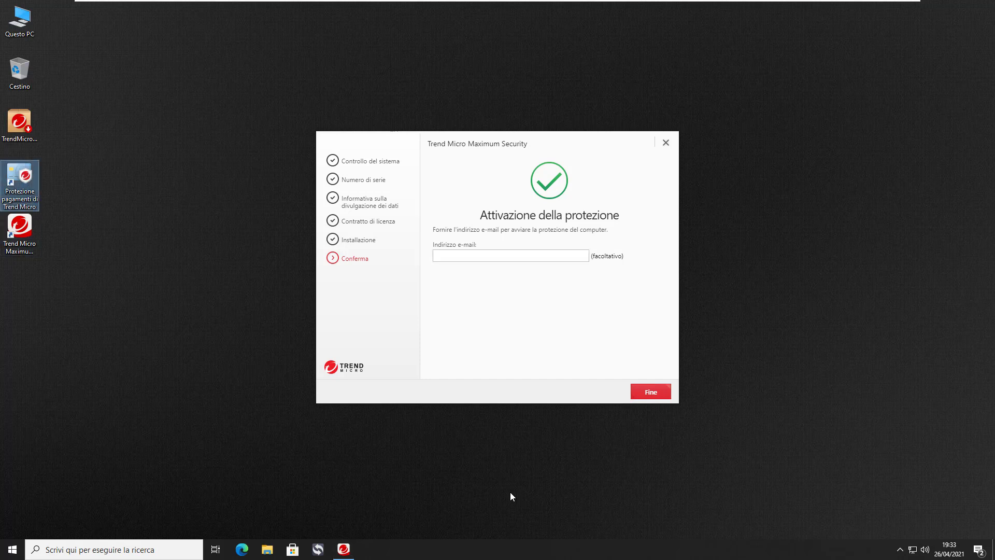
- Finish the protection activation without providing an e-mail address and continue from the welcome screen to the additional features
{"action": "key", "text": "Down"}
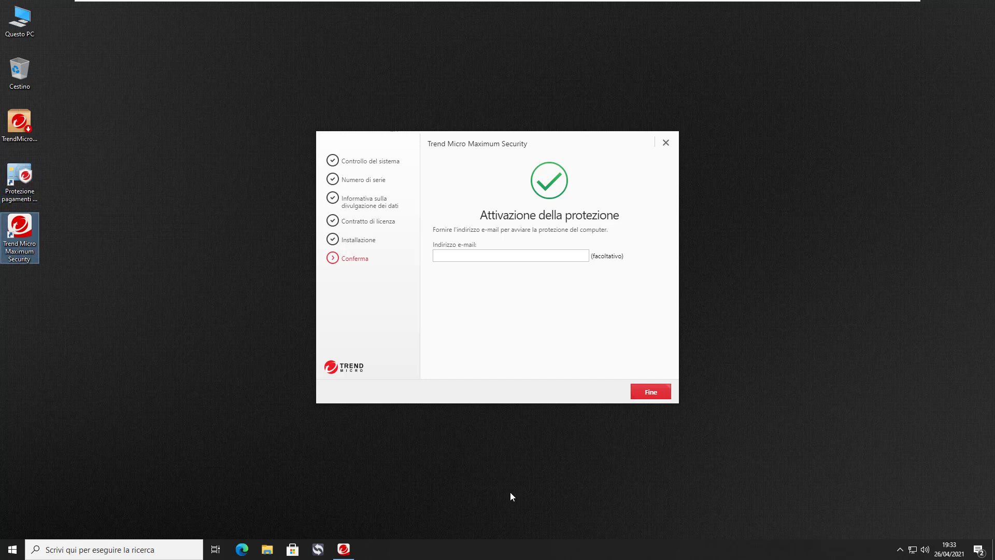
{"action": "key", "text": "Return"}
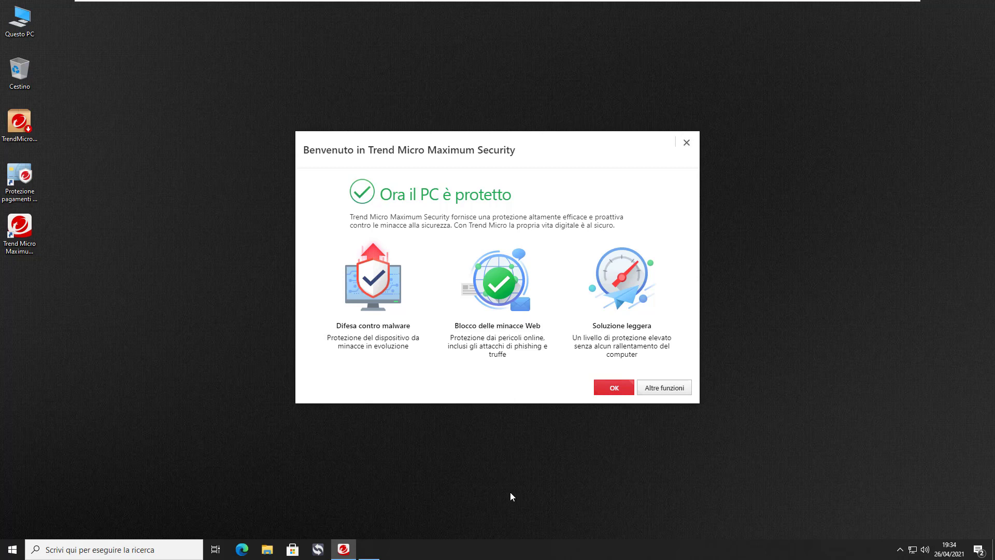
{"action": "key", "text": "Tab"}
{"action": "key", "text": "Return"}
{"action": "key", "text": "Tab"}
{"action": "key", "text": "Return"}
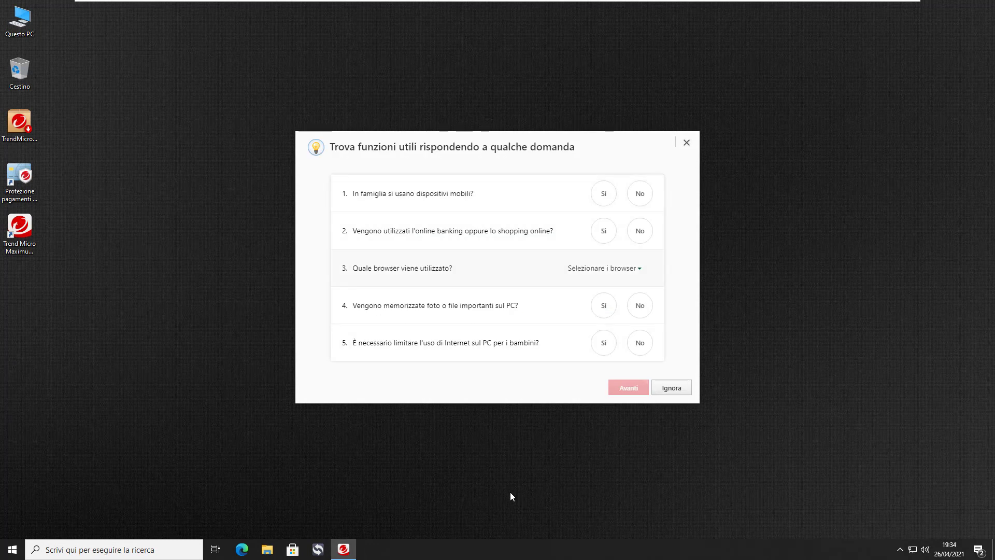
- Skip the feature questionnaire and dismiss the tip about discovering more functions
{"action": "key", "text": "Tab"}
{"action": "key", "text": "Return"}
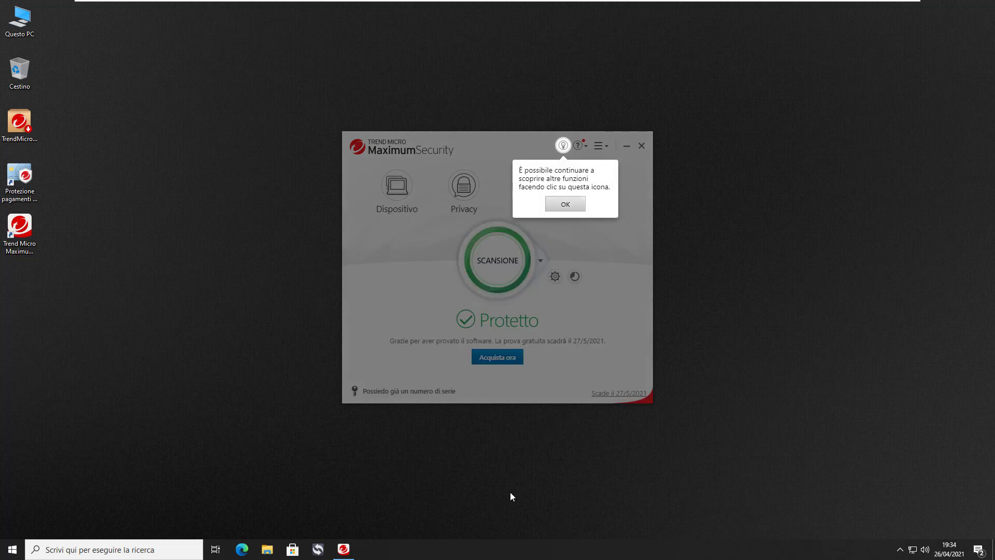
{"action": "key", "text": "Return"}
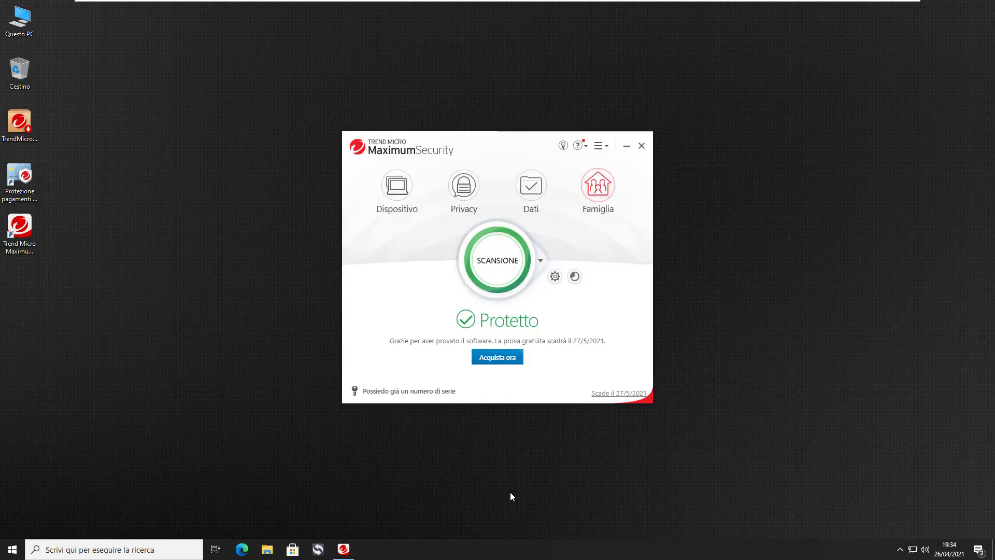
- Look at a protection feature page of Maximum Security and reposition the main window slightly on the desktop
{"action": "key", "text": "Return"}
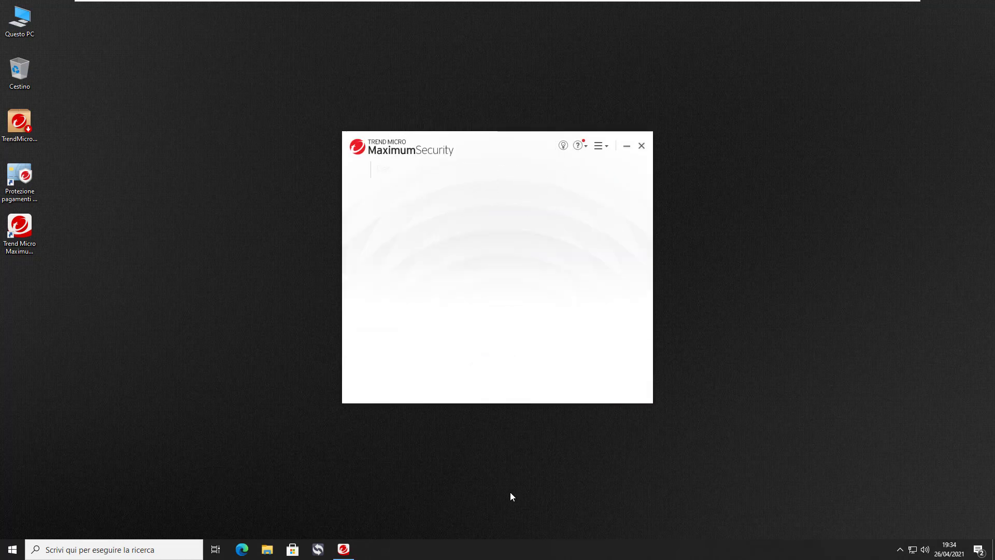
{"action": "left_click", "coordinate": [357, 169]}
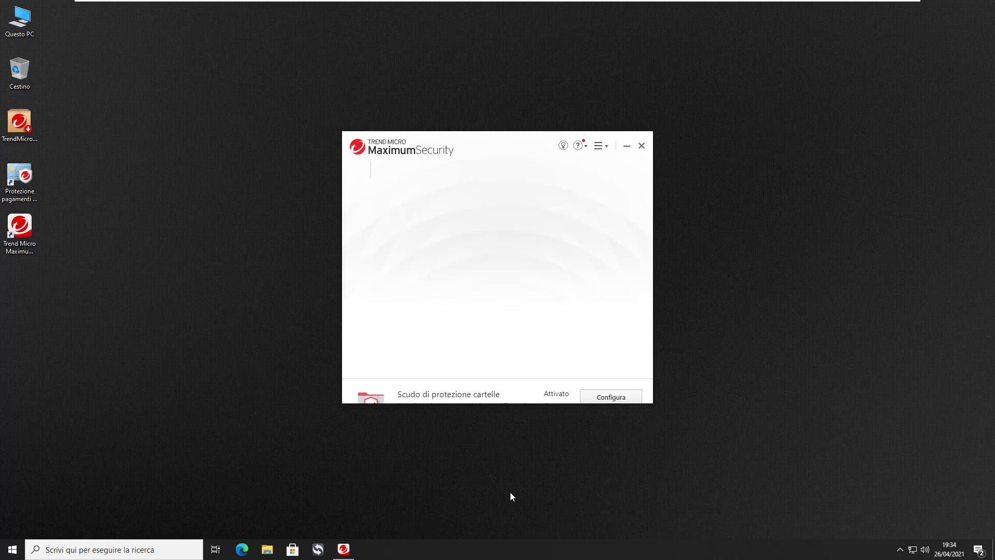
{"action": "left_click_drag", "start_coordinate": [507, 138], "coordinate": [495, 138]}
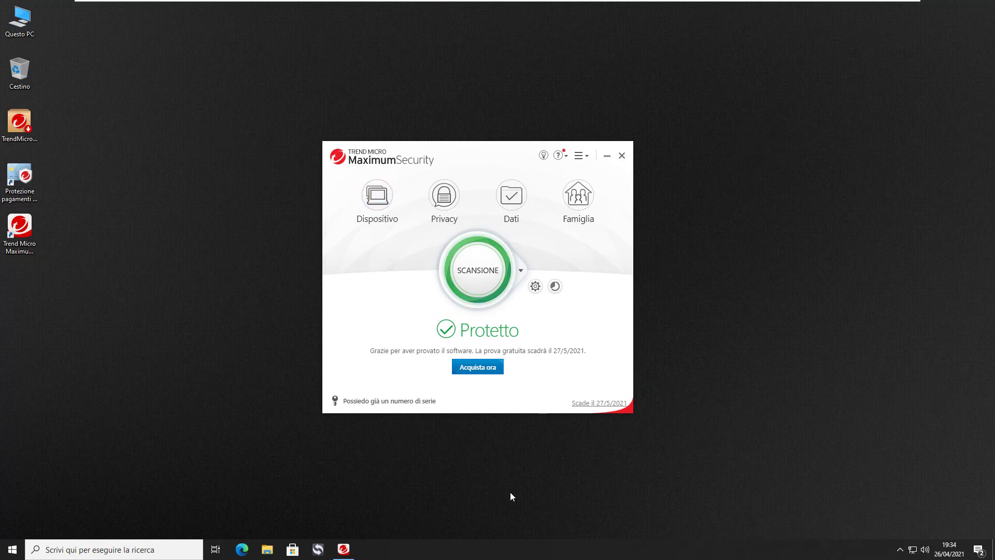
- Examine the main window's scan options and the settings and security report shortcuts beside the scan control
{"action": "key", "text": "alt+Down"}
{"action": "key", "text": "Down"}
{"action": "key", "text": "Down"}
{"action": "key", "text": "Up"}
{"action": "key", "text": "Down"}
{"action": "key", "text": "Down"}
{"action": "key", "text": "Down"}
{"action": "key", "text": "Up"}
{"action": "key", "text": "Escape"}
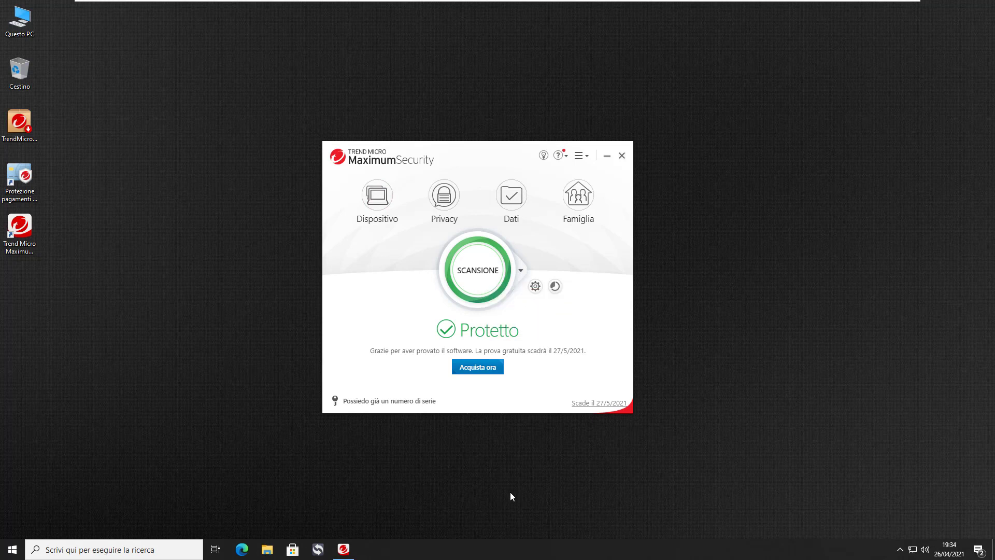
{"action": "key", "text": "Tab"}
{"action": "key", "text": "Tab"}
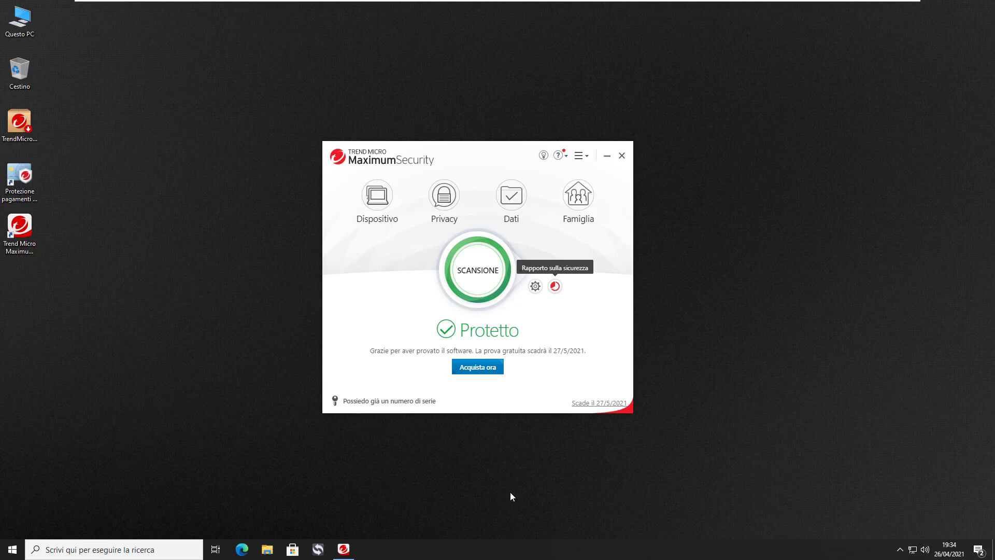
{"action": "key", "text": "Tab"}
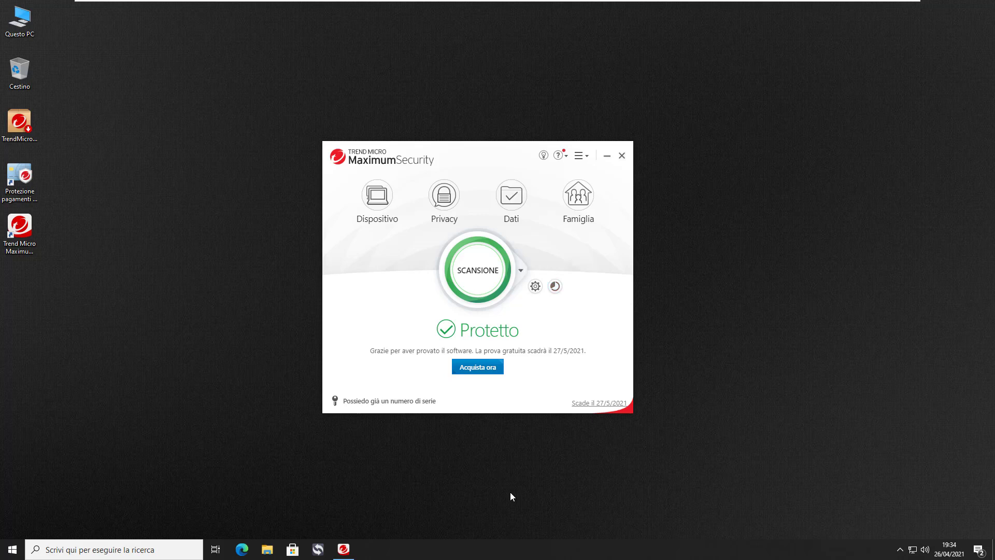
- Look through the subscription and software information entries, followed by the help entries for product support, premium services and ransomware
{"action": "key", "text": "Tab"}
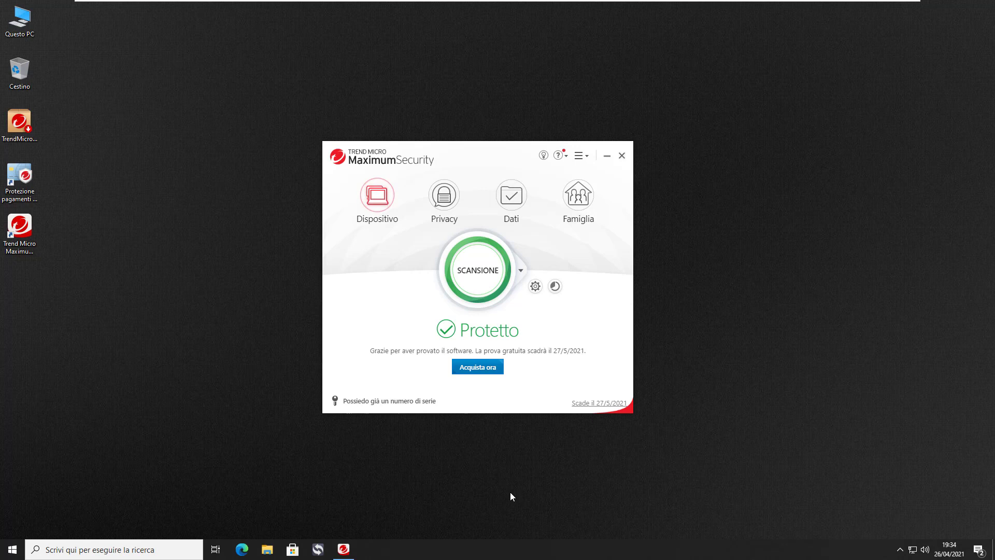
{"action": "key", "text": "Tab"}
{"action": "key", "text": "Tab"}
{"action": "key", "text": "Tab"}
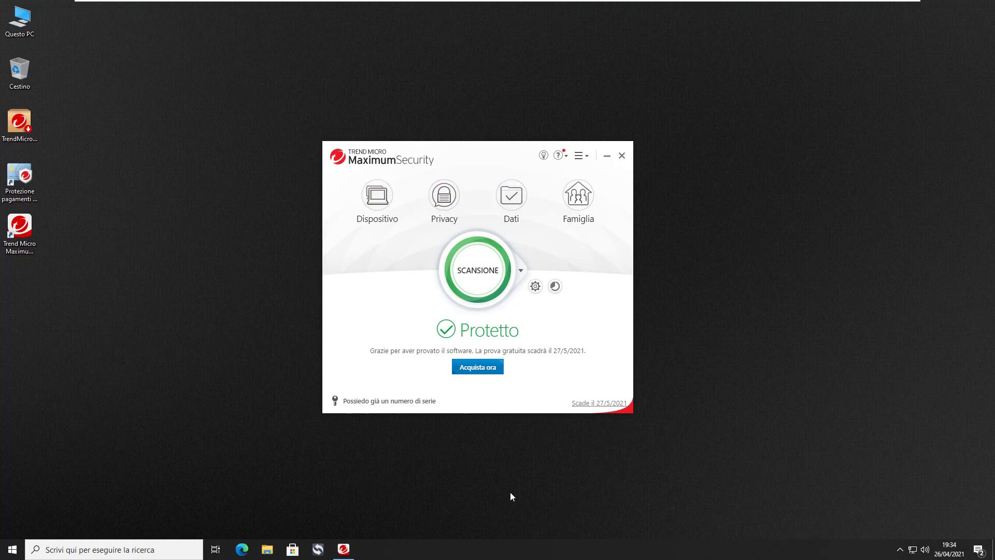
{"action": "key", "text": "Tab"}
{"action": "key", "text": "Tab"}
{"action": "key", "text": "Tab"}
{"action": "key", "text": "Tab"}
{"action": "key", "text": "Return"}
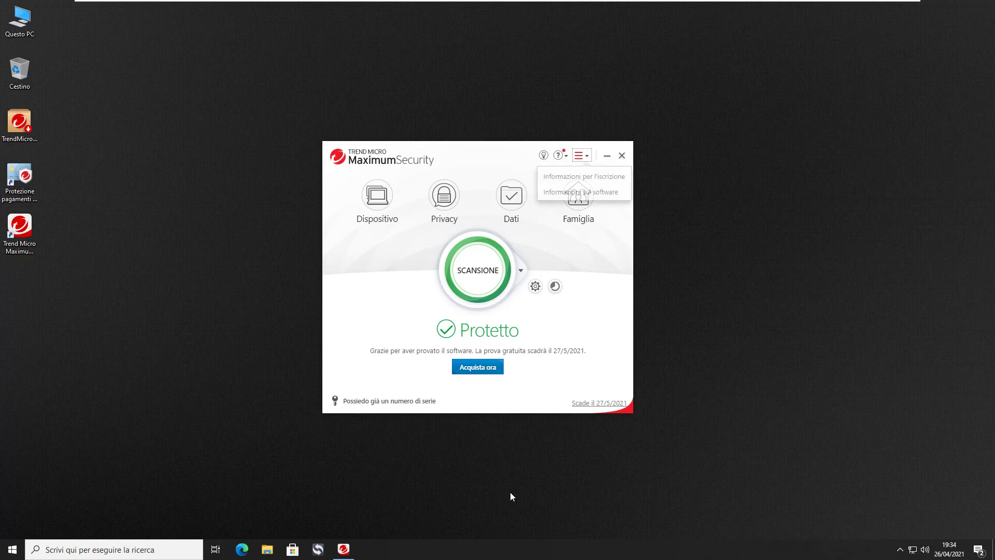
{"action": "key", "text": "Down"}
{"action": "key", "text": "Down"}
{"action": "key", "text": "Down"}
{"action": "key", "text": "Down"}
{"action": "key", "text": "Down"}
{"action": "key", "text": "shift+Tab"}
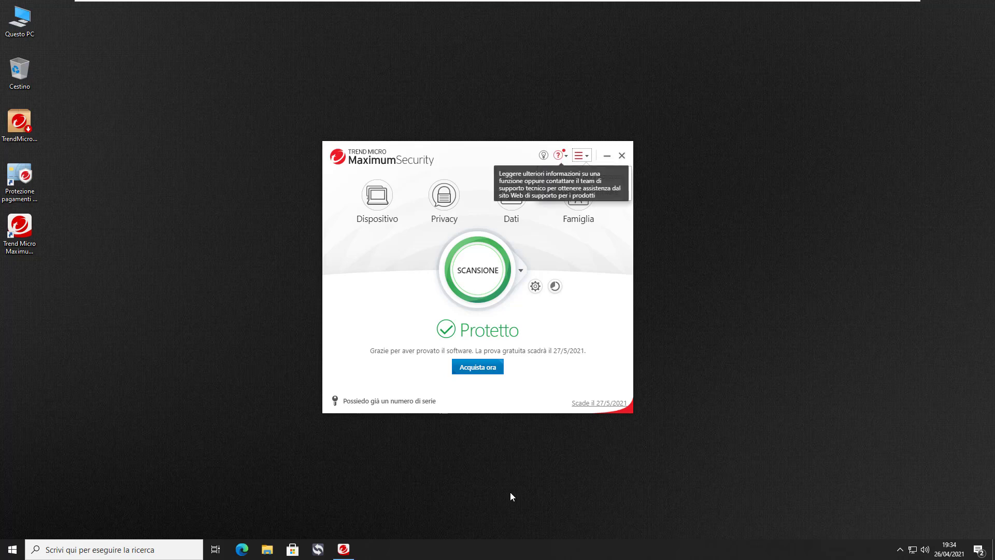
{"action": "key", "text": "Return"}
{"action": "key", "text": "Down"}
{"action": "key", "text": "Down"}
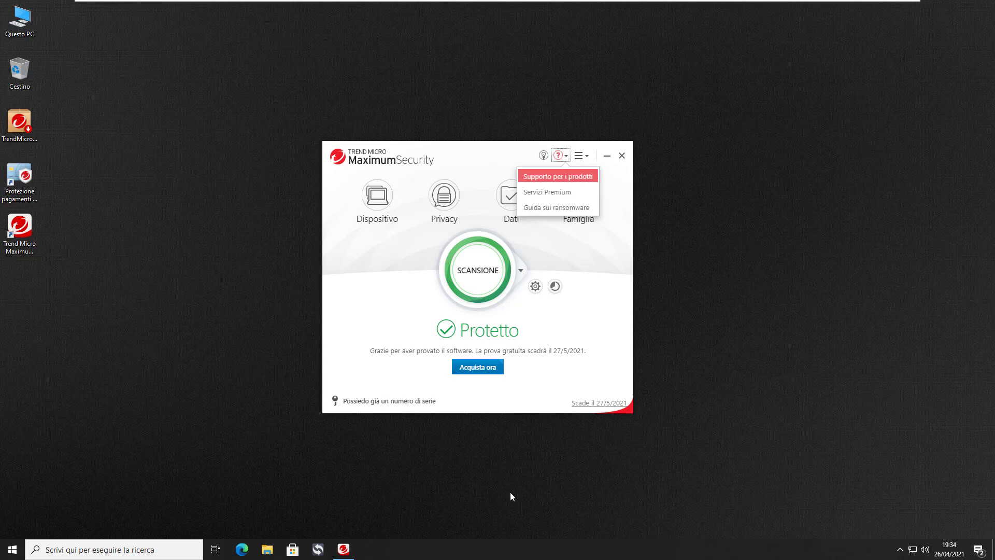
- Open the protection settings and move their window up and to the left on the desktop
{"action": "key", "text": "Tab"}
{"action": "key", "text": "Tab"}
{"action": "key", "text": "Tab"}
{"action": "key", "text": "Tab"}
{"action": "key", "text": "Tab"}
{"action": "key", "text": "Tab"}
{"action": "key", "text": "Tab"}
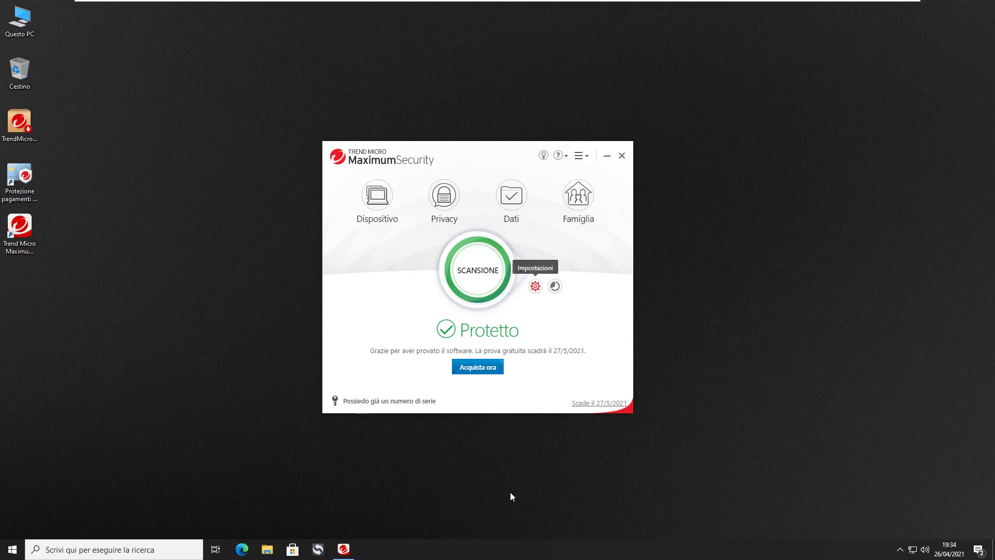
{"action": "key", "text": "Return"}
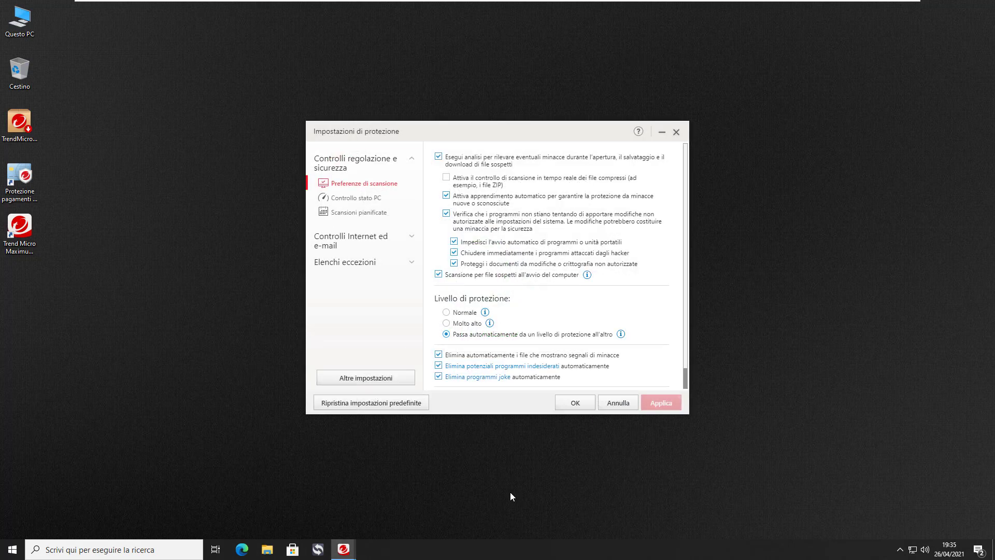
{"action": "left_click_drag", "start_coordinate": [484, 133], "coordinate": [442, 110]}
- Examine the scan preferences, including the real-time scanning options and the explanations of the protection levels
{"action": "key", "text": "Tab"}
{"action": "key", "text": "Tab"}
{"action": "key", "text": "Tab"}
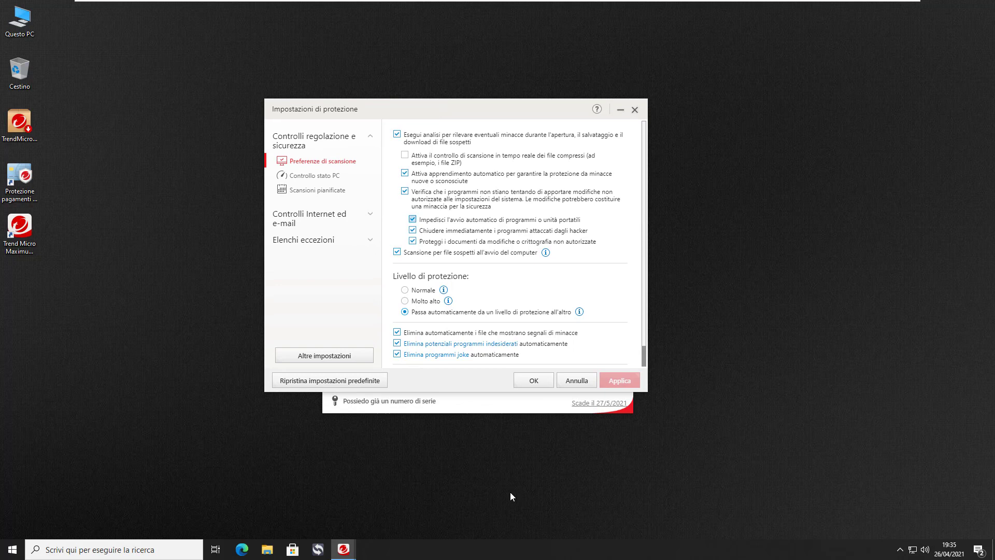
{"action": "scroll", "coordinate": [510, 243], "scroll_direction": "down", "scroll_amount": 2}
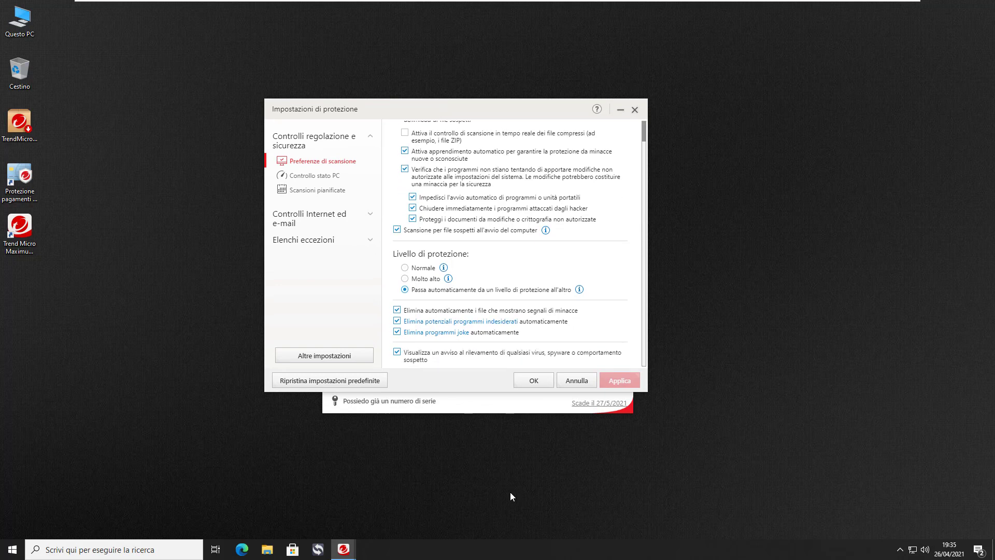
{"action": "scroll", "coordinate": [510, 243], "scroll_direction": "up", "scroll_amount": 2}
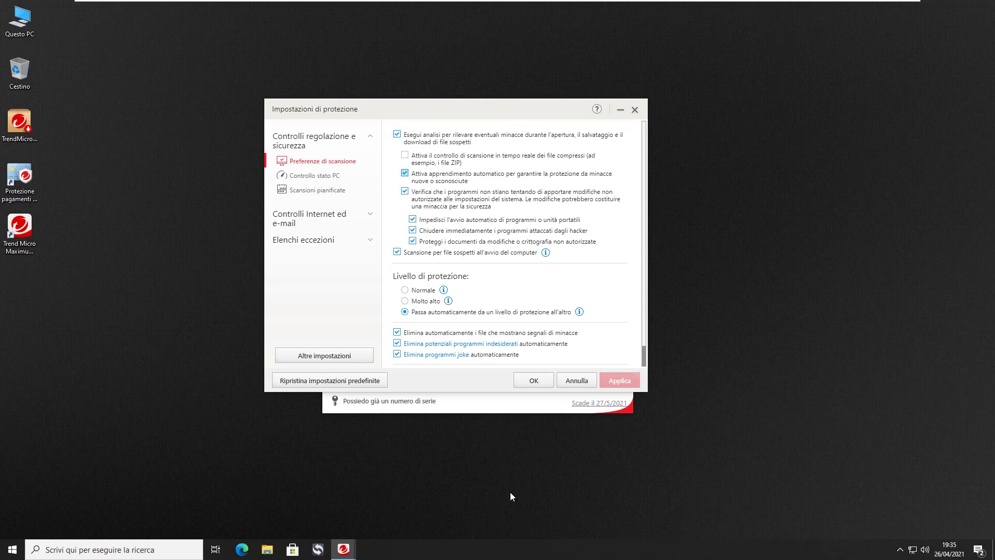
{"action": "scroll", "coordinate": [509, 244], "scroll_direction": "down", "scroll_amount": 2}
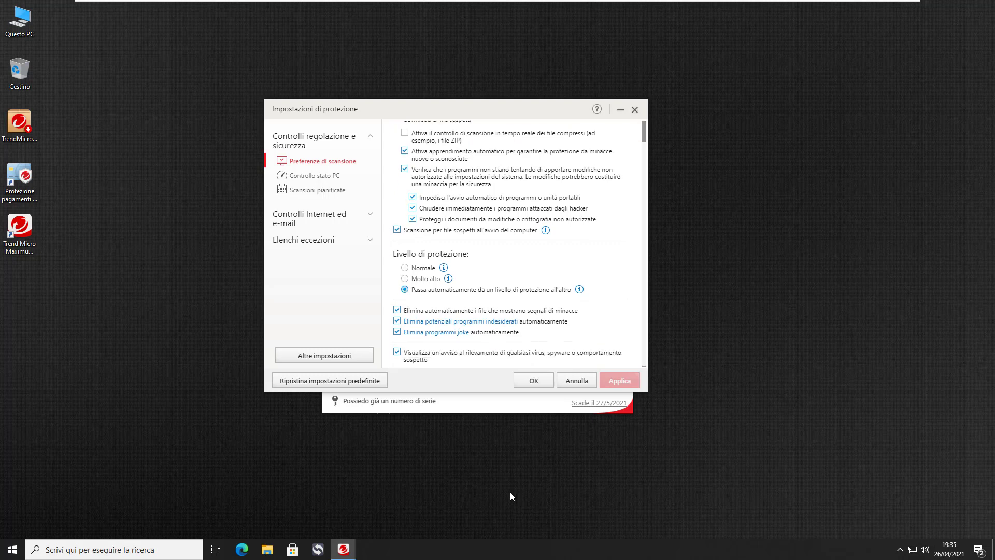
{"action": "key", "text": "Tab"}
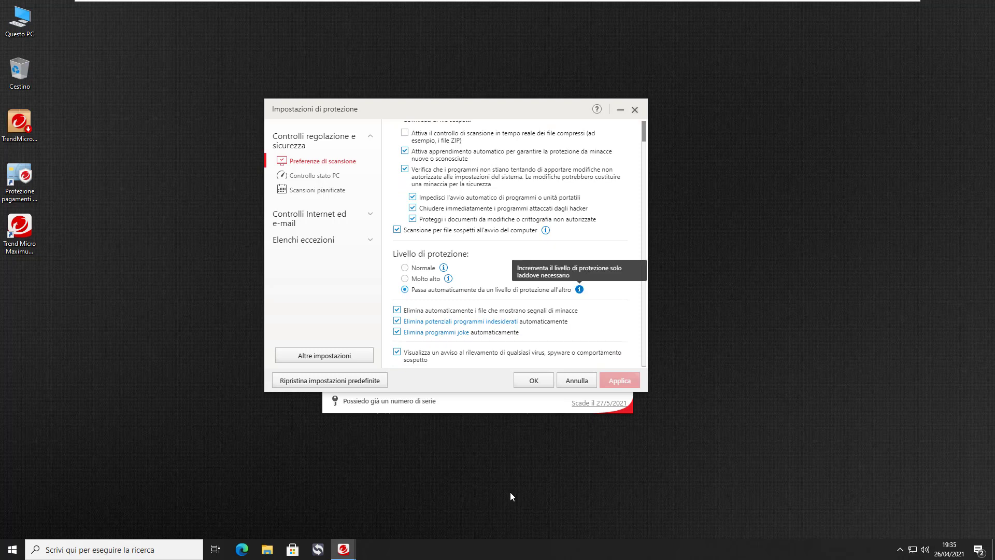
{"action": "key", "text": "shift+Tab"}
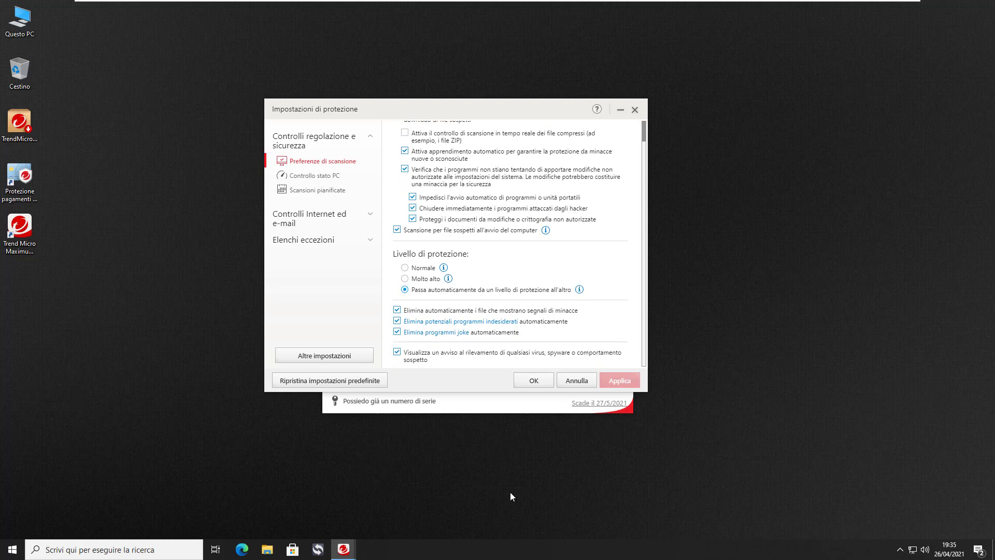
{"action": "key", "text": "Tab"}
{"action": "mouse_move", "coordinate": [443, 268]}
{"action": "key", "text": "Tab"}
{"action": "key", "text": "shift+Tab"}
{"action": "key", "text": "Tab"}
{"action": "key", "text": "shift+Tab"}
{"action": "key", "text": "Tab"}
{"action": "key", "text": "Tab"}
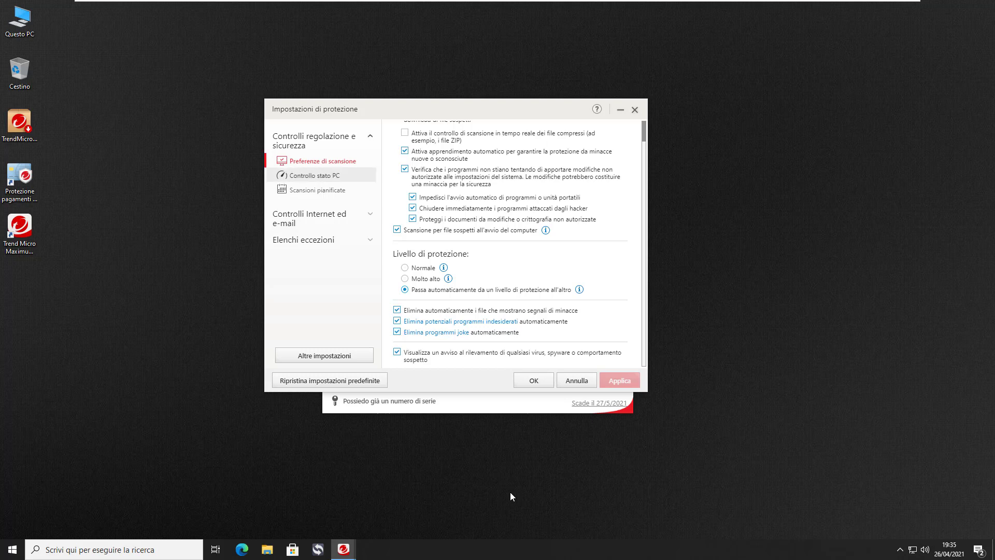
- Review the PC health check settings and the scheduled scan settings
{"action": "left_click", "coordinate": [315, 176]}
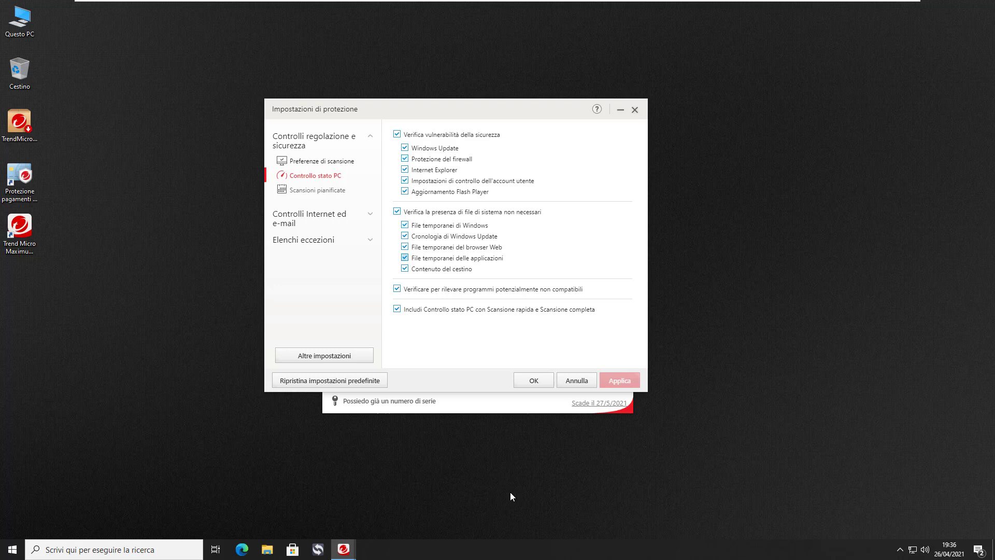
{"action": "left_click", "coordinate": [317, 190]}
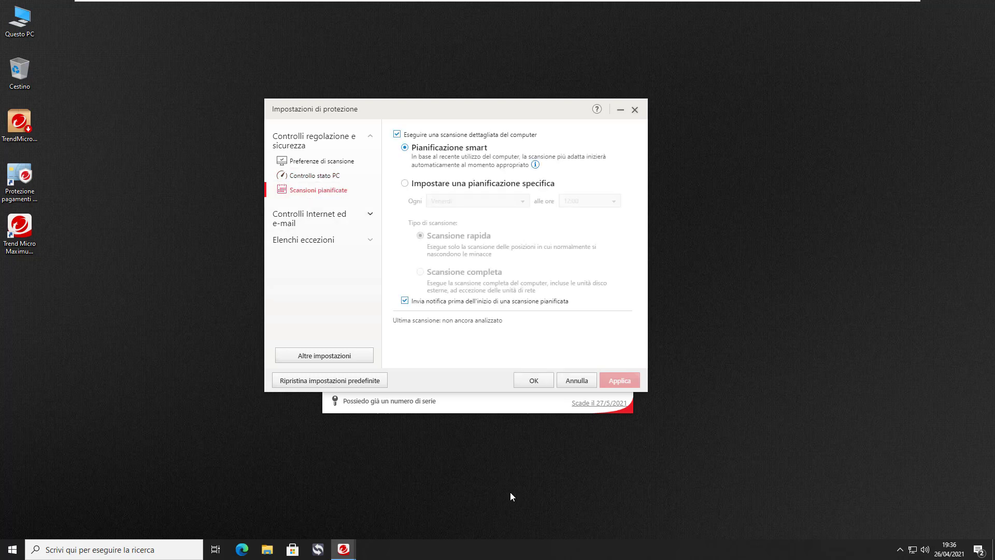
- Review the Internet and e-mail controls for web threats and for e-mailed files and spam
{"action": "left_click", "coordinate": [322, 219]}
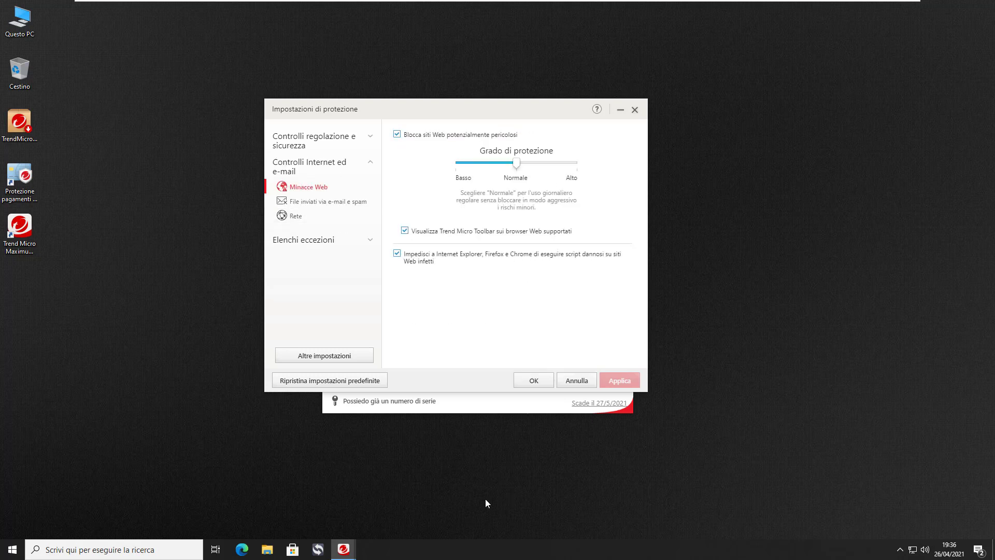
{"action": "key", "text": "Up"}
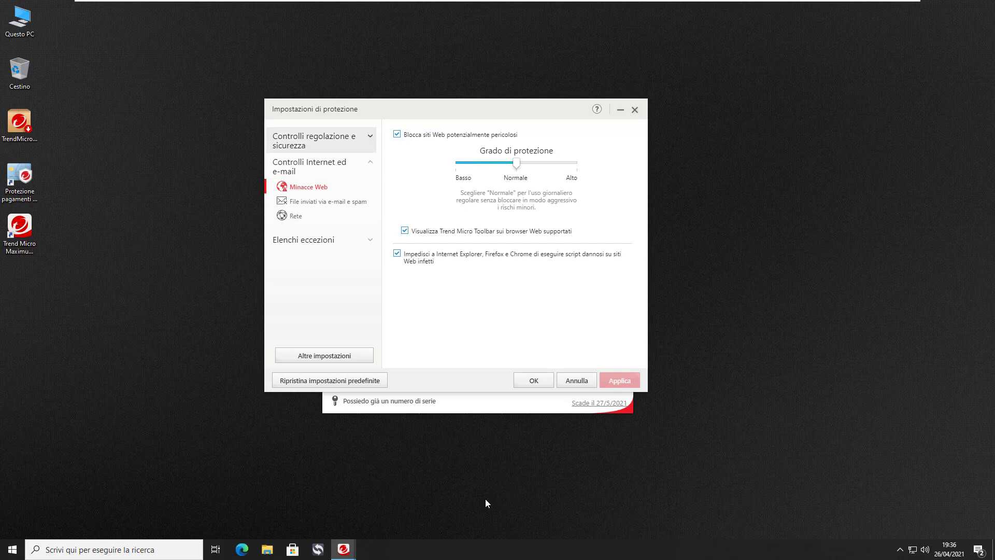
{"action": "key", "text": "Tab"}
{"action": "key", "text": "Tab"}
{"action": "key", "text": "Tab"}
{"action": "key", "text": "Tab"}
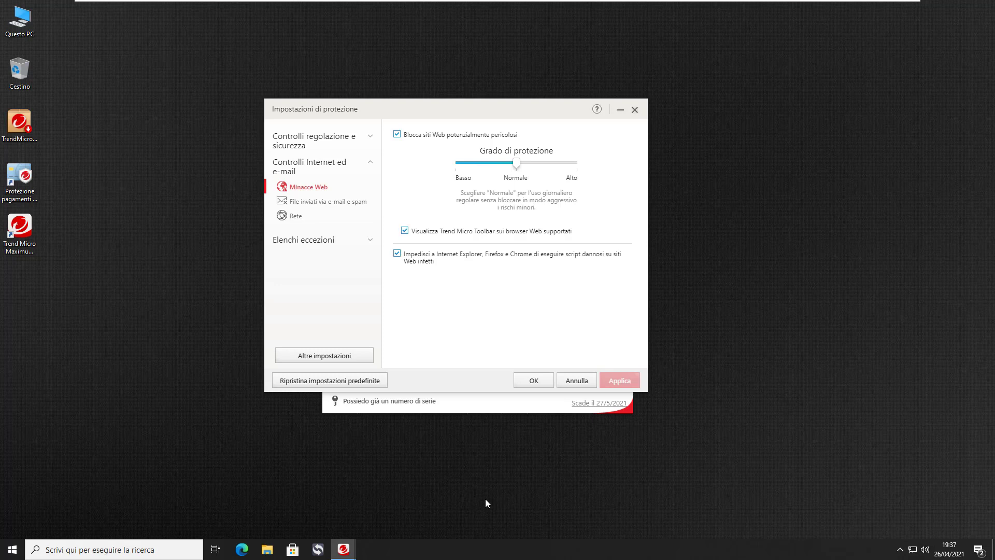
{"action": "left_click", "coordinate": [329, 202]}
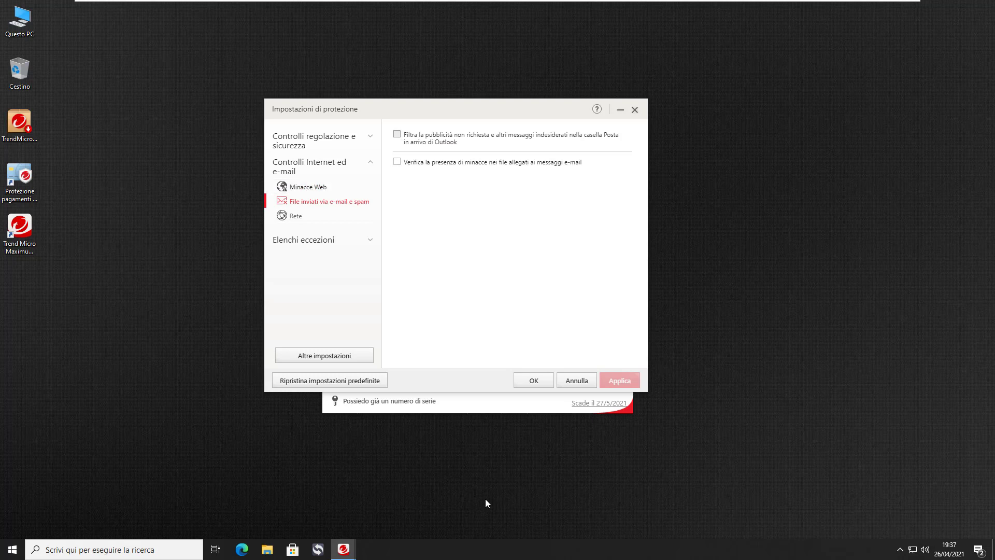
- Review the network settings and inspect the linked Windows Defender Firewall page, closing it when done
{"action": "left_click", "coordinate": [296, 215]}
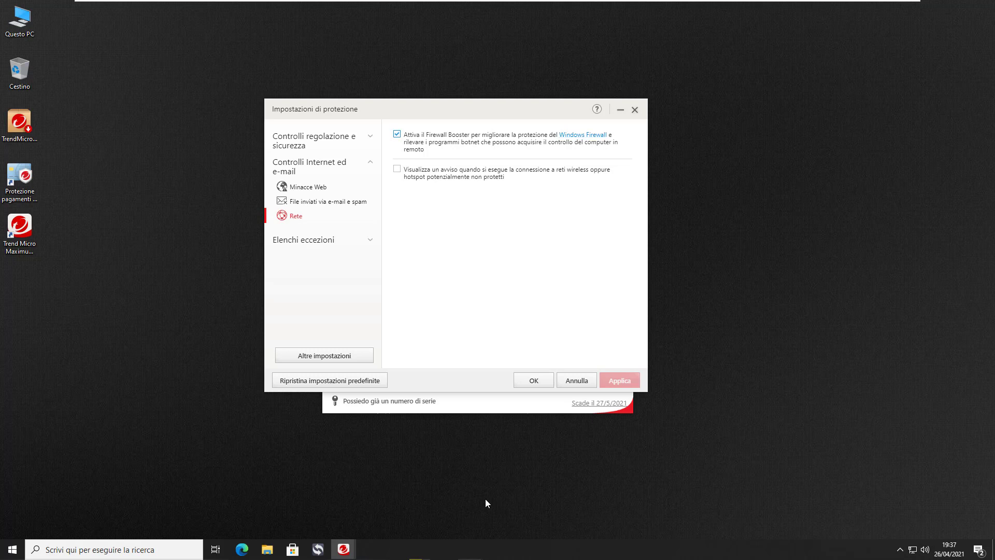
{"action": "key", "text": "Tab"}
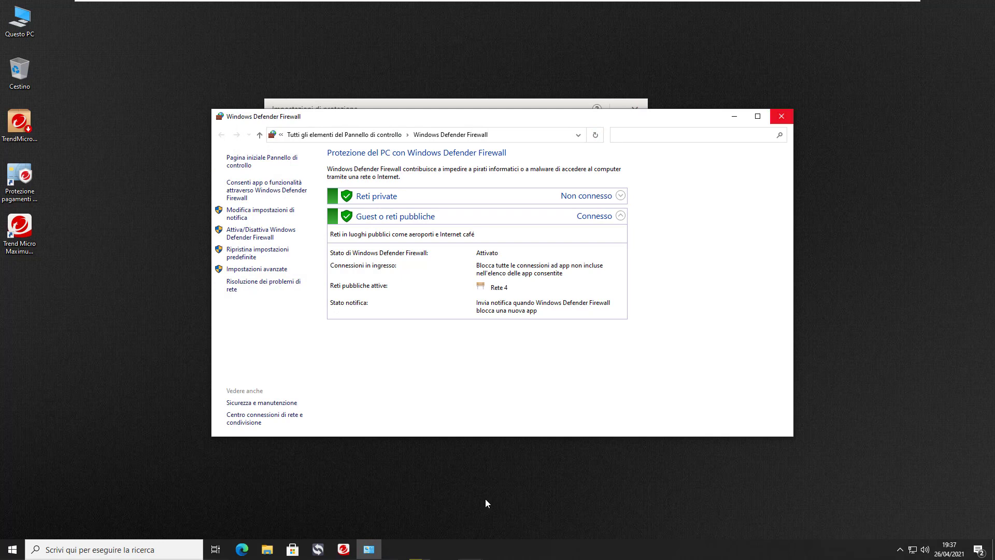
{"action": "left_click", "coordinate": [782, 116]}
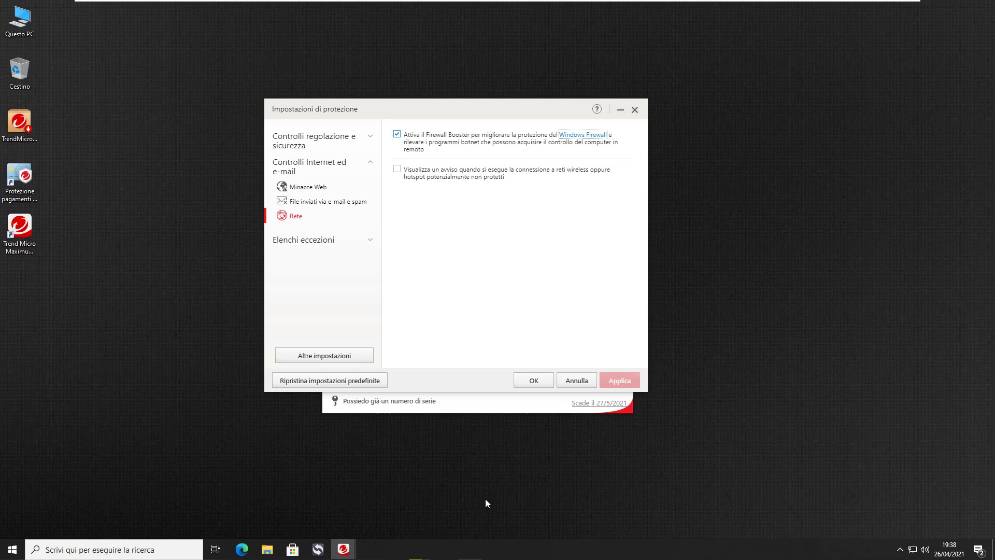
- Review the exception lists, covering programs and folders, websites and wireless connections
{"action": "key", "text": "Tab"}
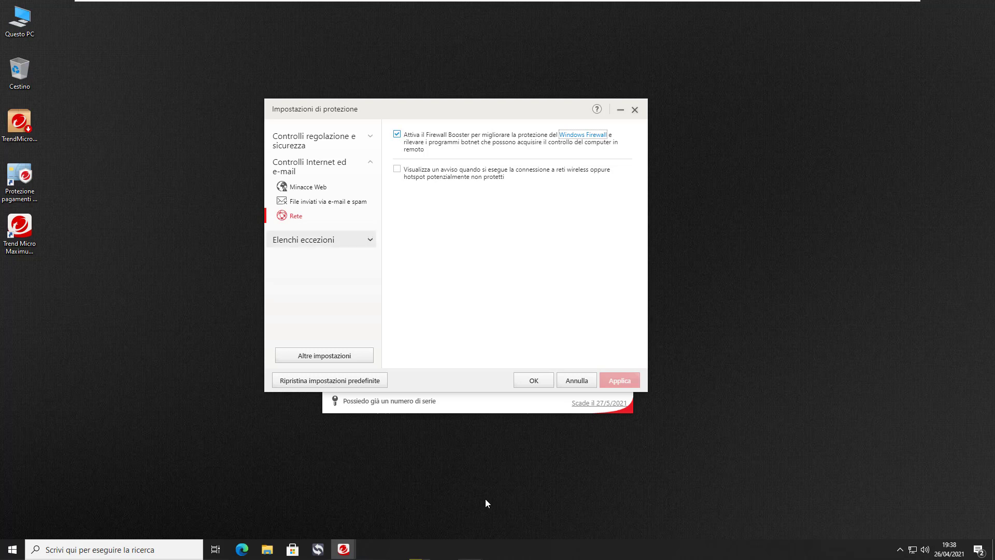
{"action": "key", "text": "Return"}
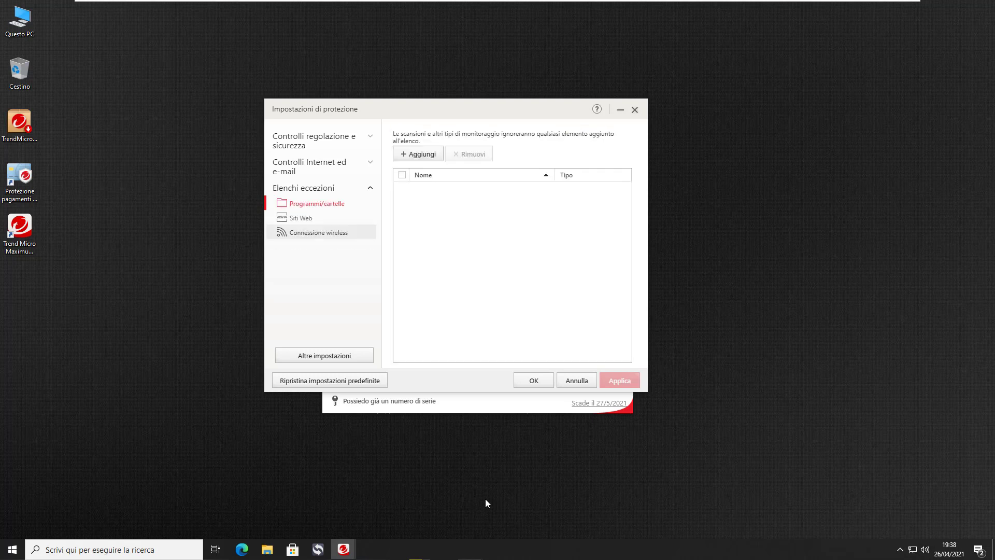
{"action": "key", "text": "Up"}
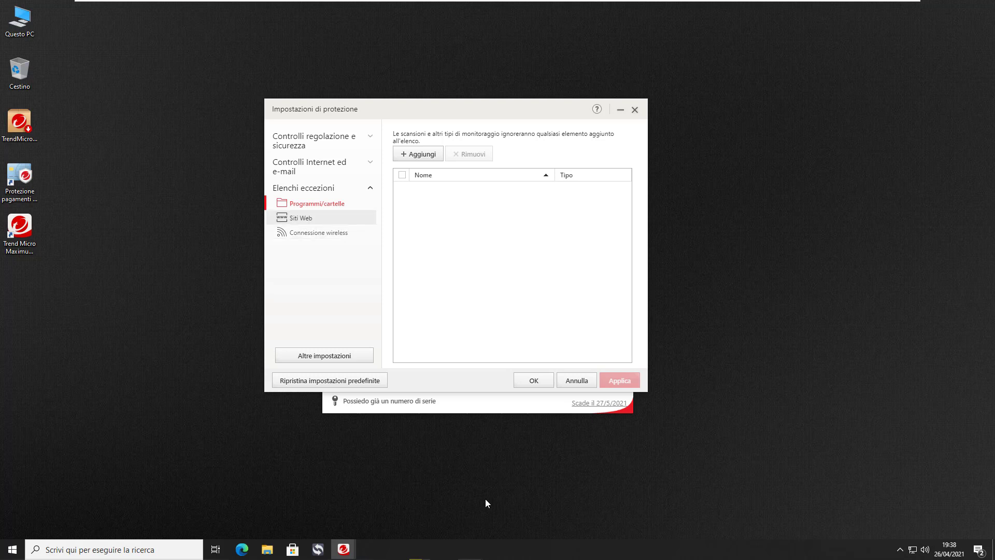
{"action": "key", "text": "Down"}
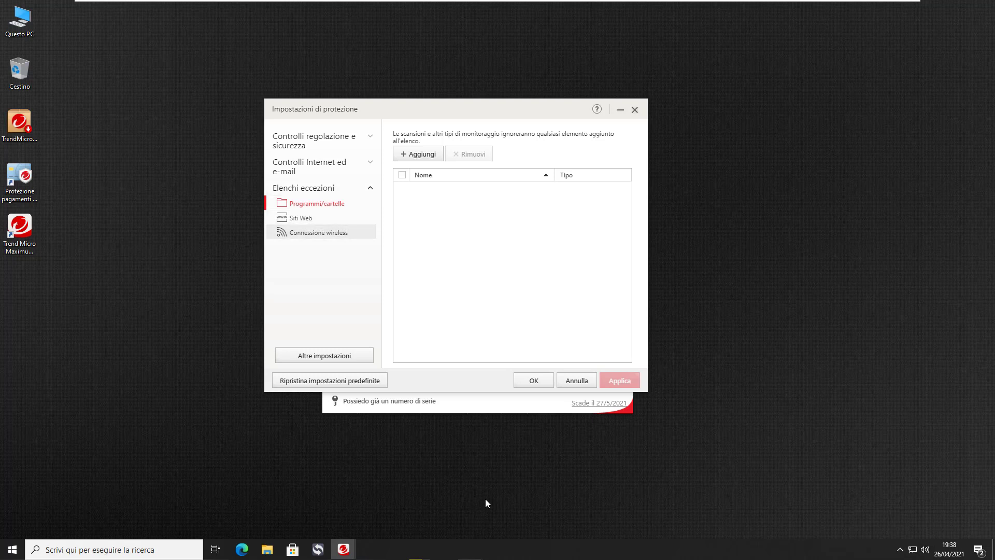
- Open the additional settings and review the system startup and network options
{"action": "key", "text": "Tab"}
{"action": "key", "text": "Return"}
{"action": "key", "text": "Up"}
{"action": "key", "text": "Up"}
{"action": "key", "text": "Up"}
{"action": "key", "text": "Tab"}
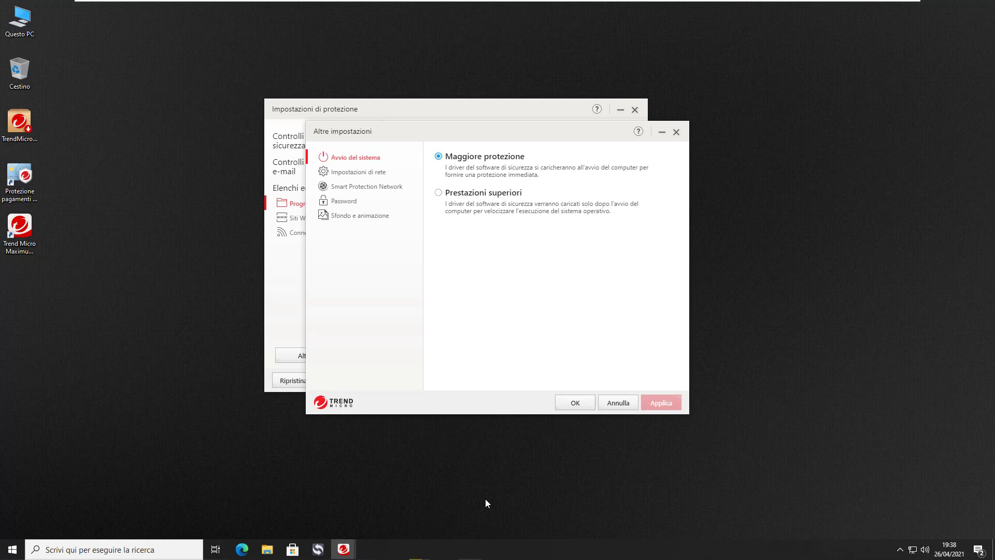
{"action": "left_click", "coordinate": [358, 172]}
- Turn off sharing of both threat information and computer performance information with Trend Micro in the Smart Protection Network settings
{"action": "key", "text": "Down"}
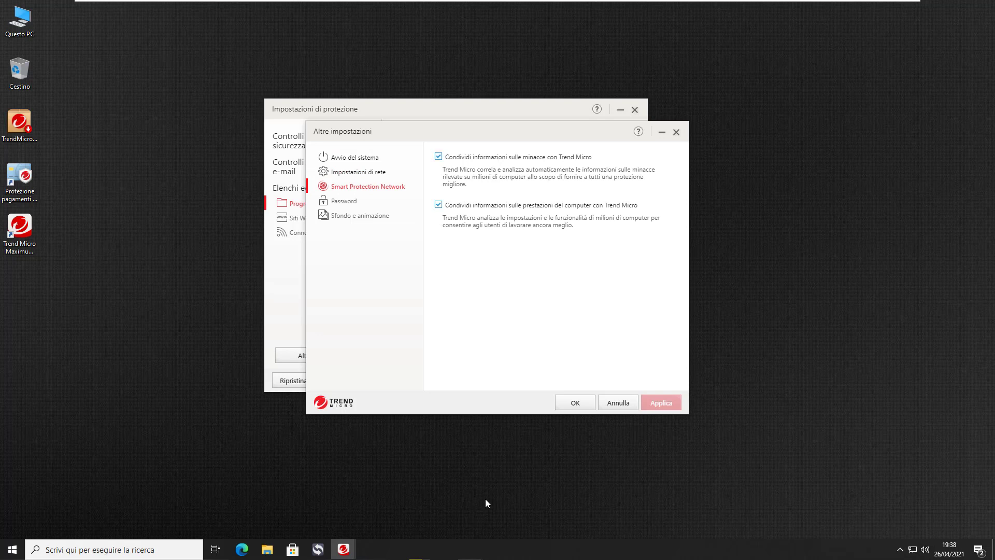
{"action": "key", "text": "space"}
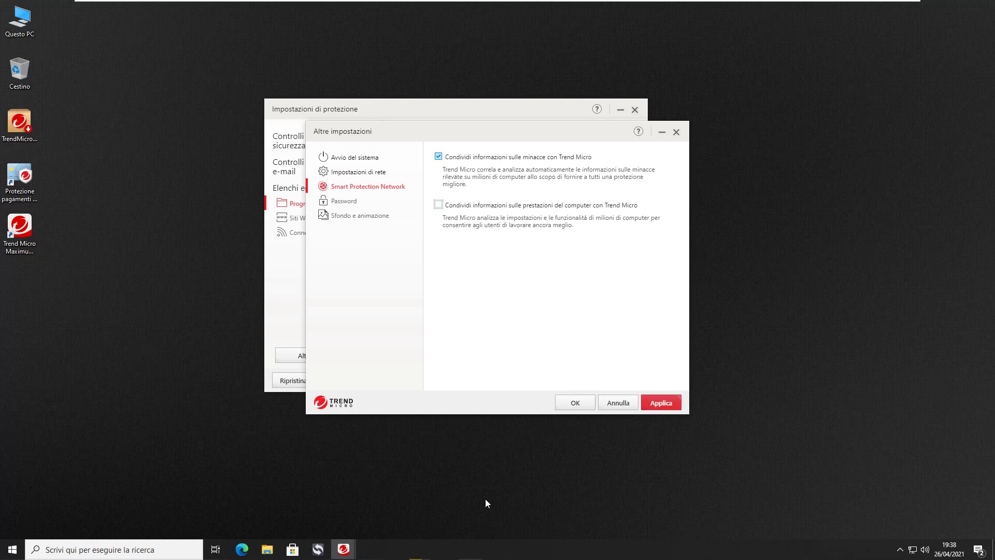
{"action": "key", "text": "shift+Tab"}
{"action": "key", "text": "space"}
{"action": "key", "text": "shift+Tab"}
{"action": "key", "text": "shift+Tab"}
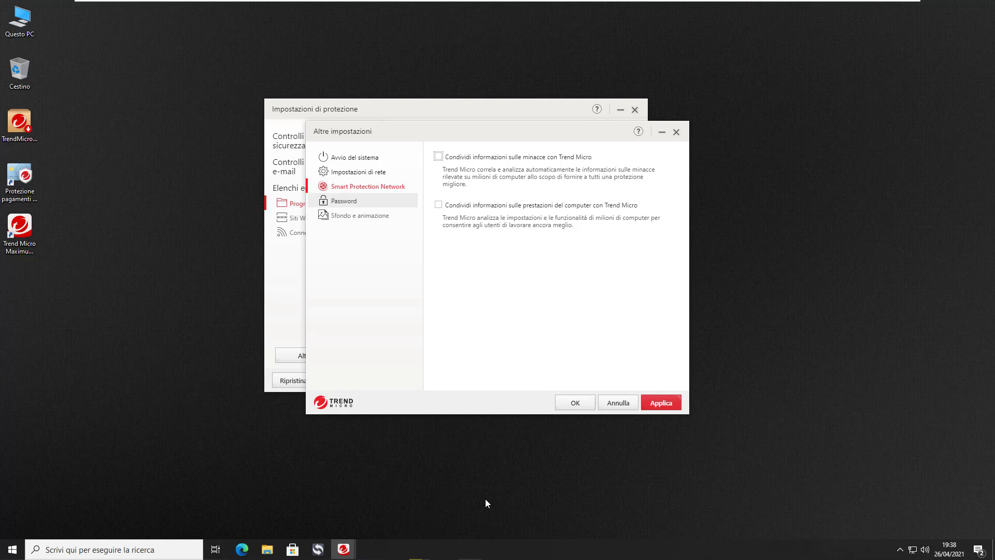
- Review the password and background and animation options, save the additional settings and close the protection settings
{"action": "key", "text": "Return"}
{"action": "key", "text": "Down"}
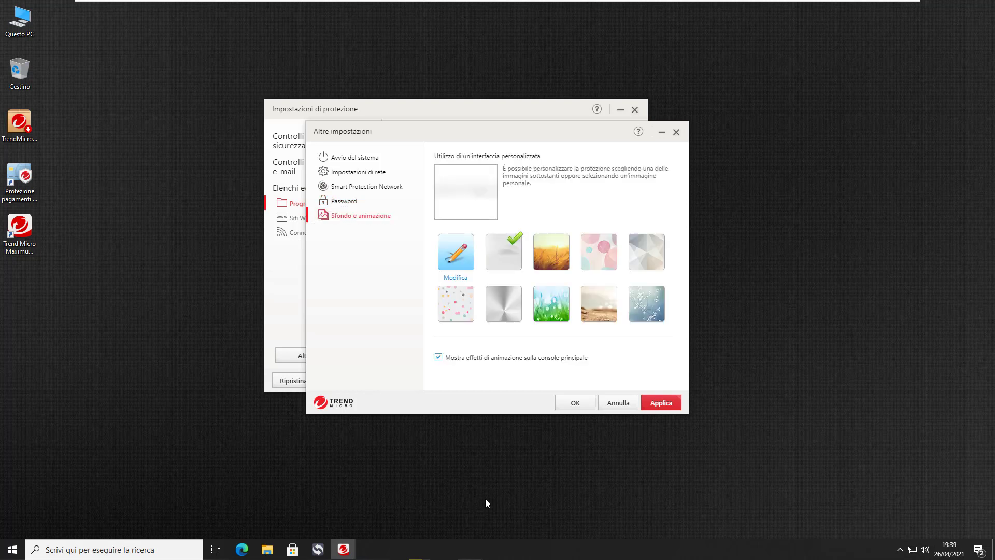
{"action": "left_click_drag", "start_coordinate": [562, 134], "coordinate": [586, 136]}
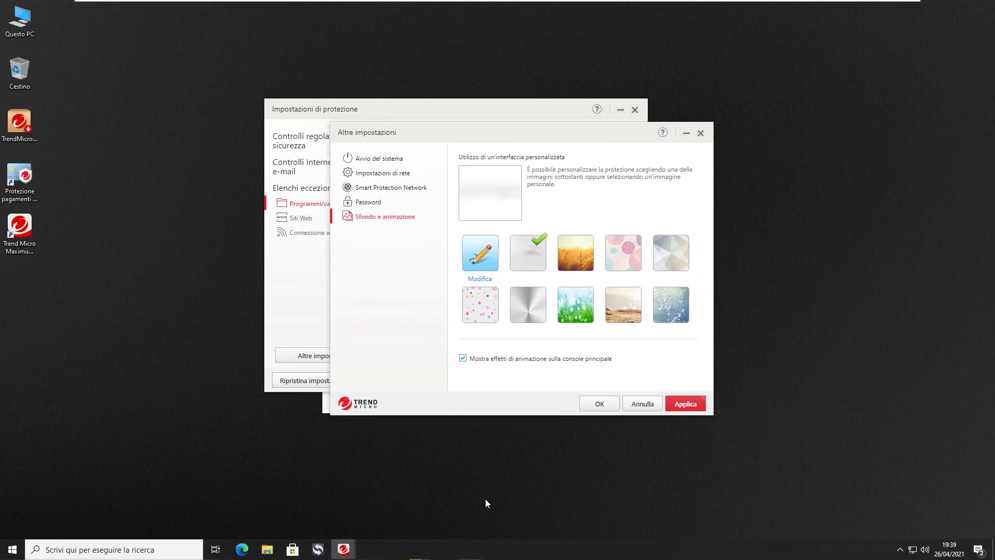
{"action": "key", "text": "Right"}
{"action": "key", "text": "Right"}
{"action": "left_click", "coordinate": [599, 404]}
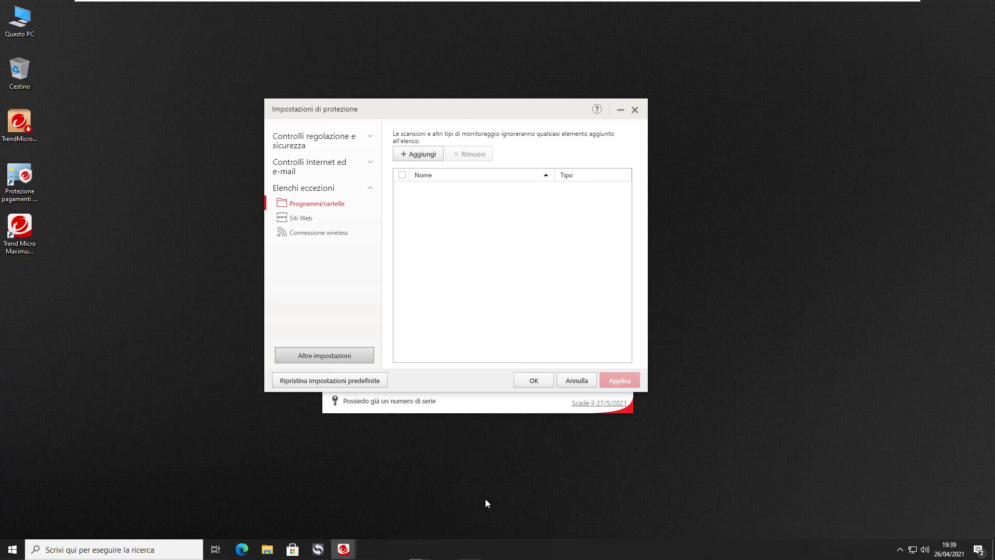
{"action": "left_click_drag", "start_coordinate": [517, 111], "coordinate": [441, 102]}
{"action": "left_click", "coordinate": [459, 370]}
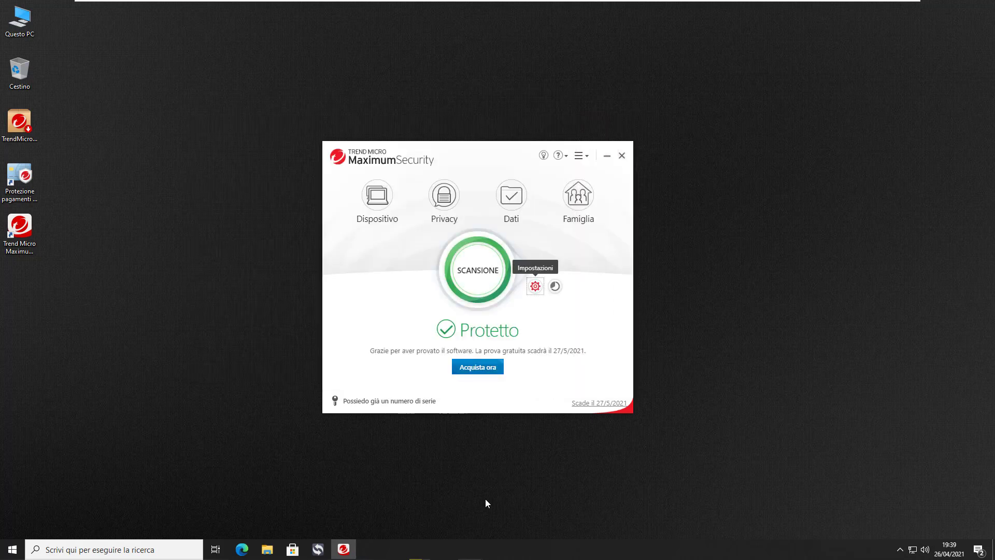
- Review the features offered in the Device and Privacy sections of the main console
{"action": "left_click", "coordinate": [377, 195]}
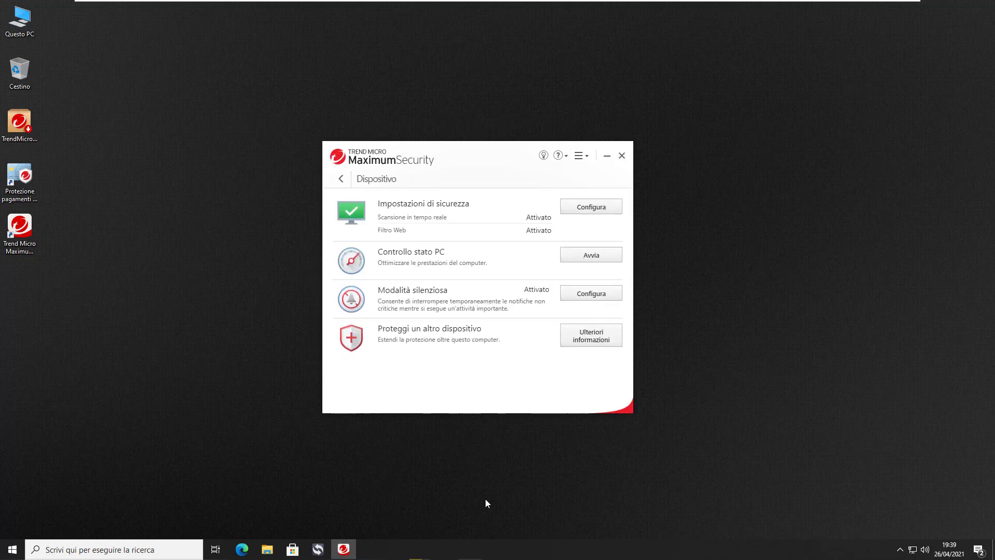
{"action": "left_click", "coordinate": [338, 179]}
{"action": "left_click", "coordinate": [444, 197]}
{"action": "key", "text": "Return"}
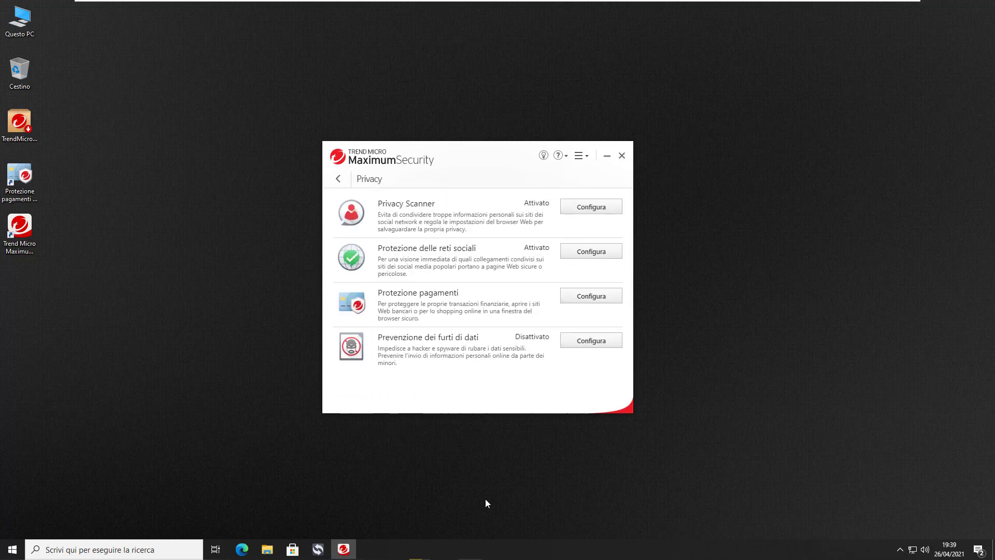
{"action": "key", "text": "BackSpace"}
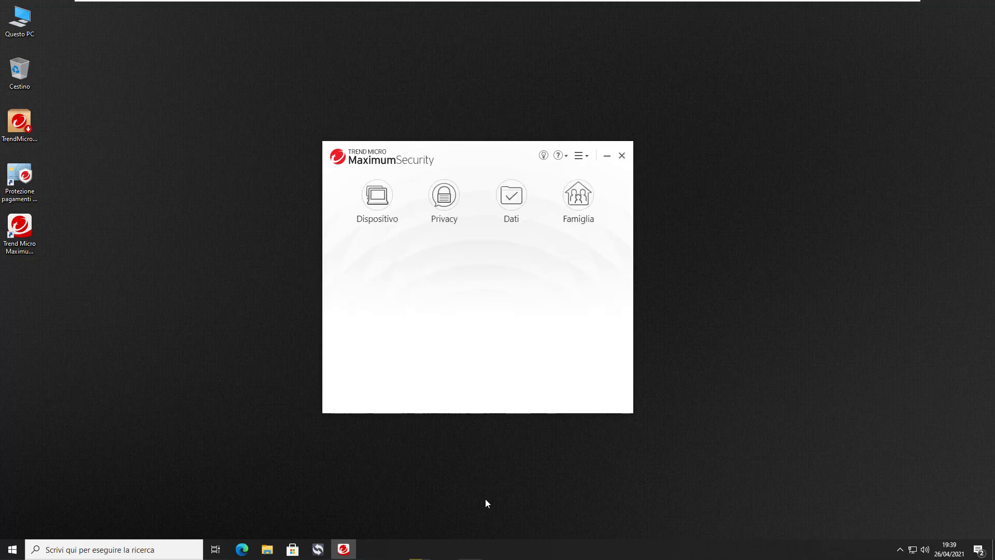
{"action": "key", "text": "Right"}
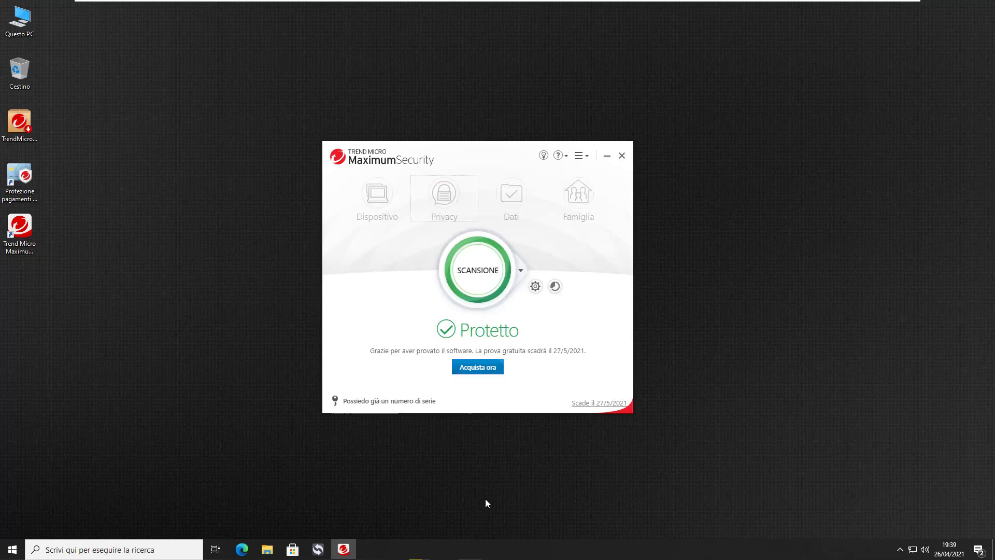
{"action": "key", "text": "Return"}
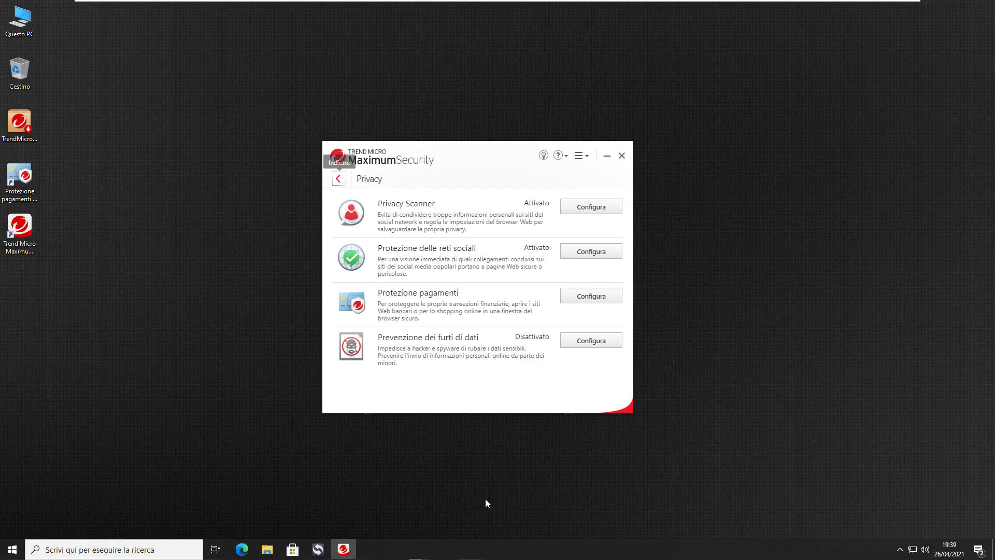
- Review the Data and Family sections, including folder protection, Secure Erase, Vault and parental controls, and return to the main console
{"action": "key", "text": "BackSpace"}
{"action": "key", "text": "Right"}
{"action": "key", "text": "Return"}
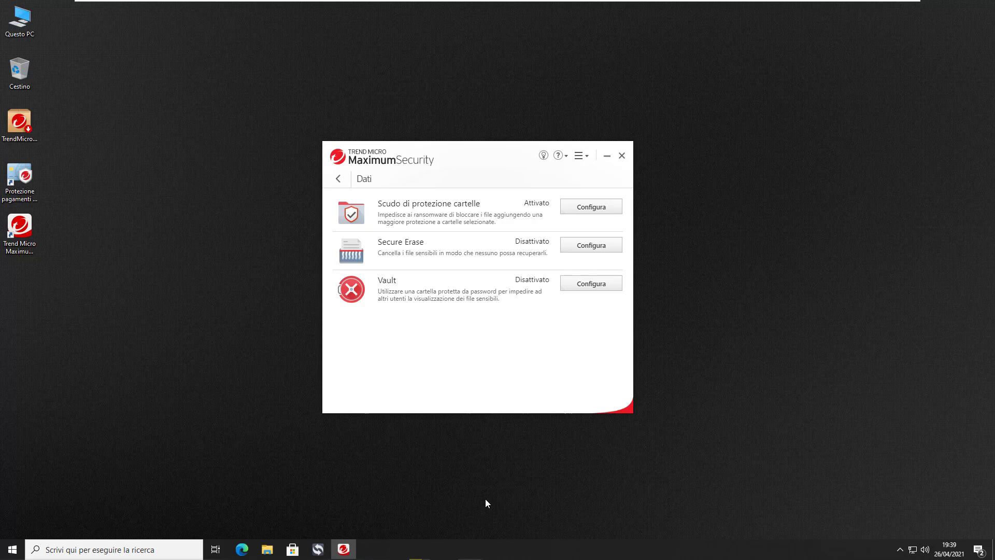
{"action": "left_click", "coordinate": [338, 179]}
{"action": "left_click", "coordinate": [578, 200]}
{"action": "key", "text": "Return"}
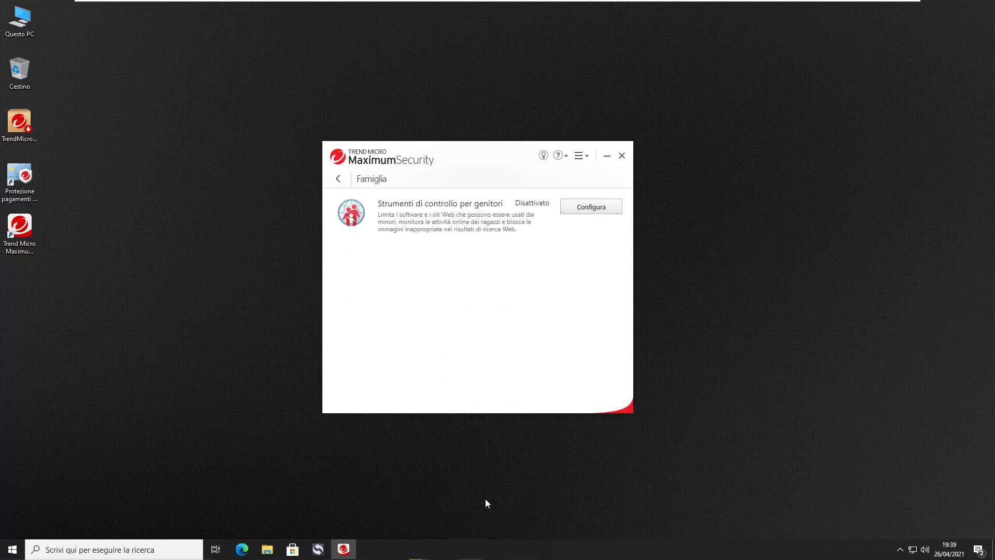
{"action": "key", "text": "BackSpace"}
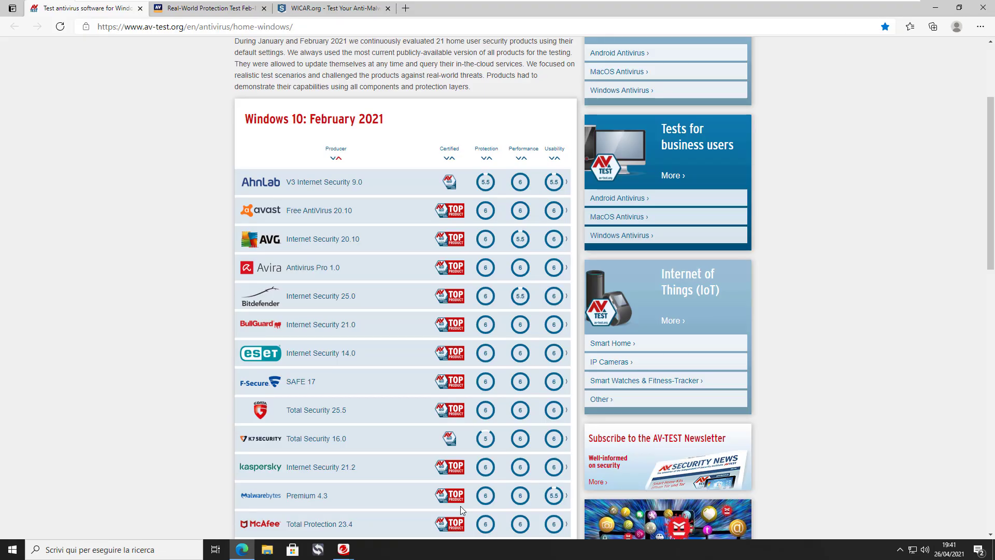
- Examine the AV-TEST Windows 10 February 2021 results in Edge, comparing Trend Micro with the other listed products
{"action": "scroll", "coordinate": [461, 506], "scroll_direction": "down", "scroll_amount": 7}
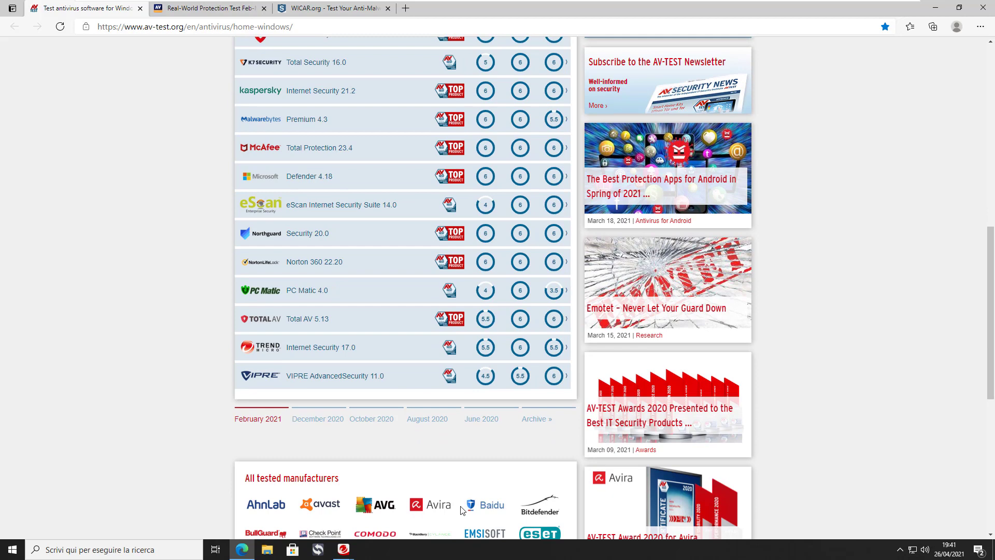
{"action": "scroll", "coordinate": [462, 510], "scroll_direction": "up", "scroll_amount": 2}
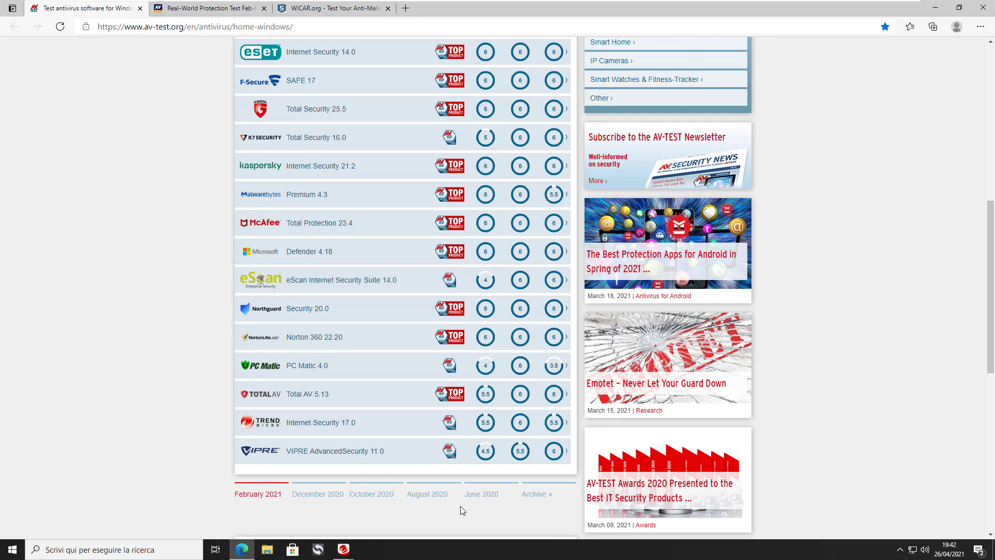
{"action": "scroll", "coordinate": [460, 505], "scroll_direction": "up", "scroll_amount": 8}
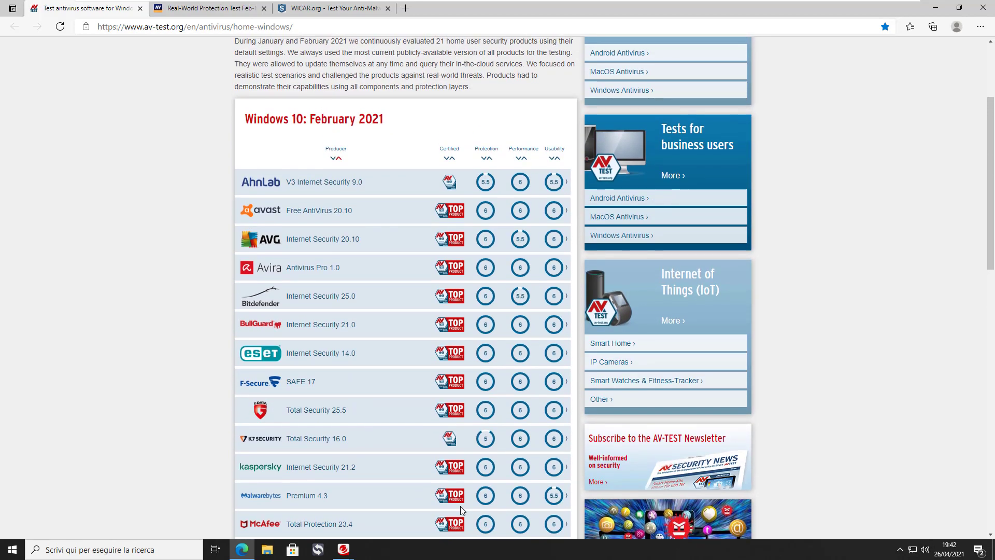
{"action": "scroll", "coordinate": [461, 506], "scroll_direction": "down", "scroll_amount": 8}
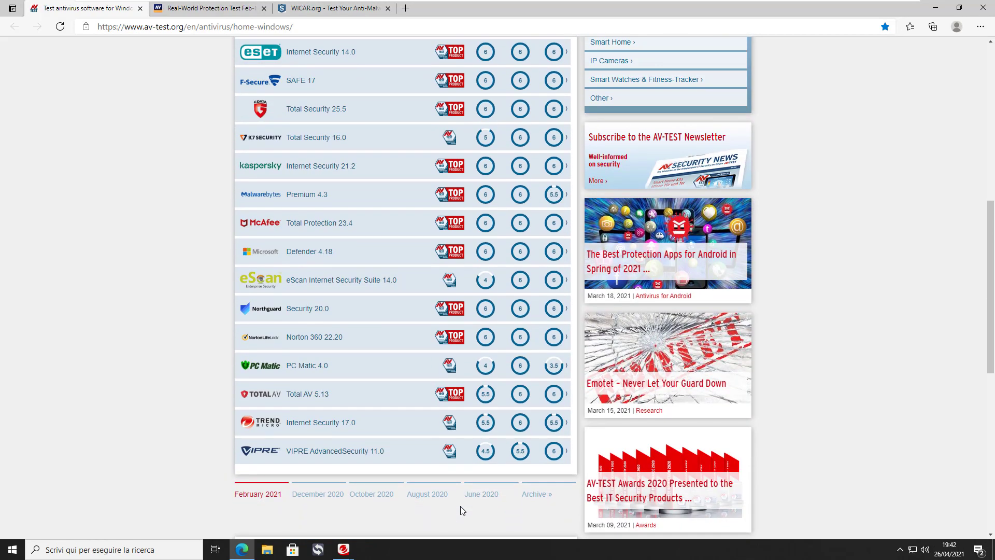
- Examine the protection and performance results in Trend Micro Internet Security 17.0's AV-TEST report, then return to the product list
{"action": "left_click", "coordinate": [321, 422]}
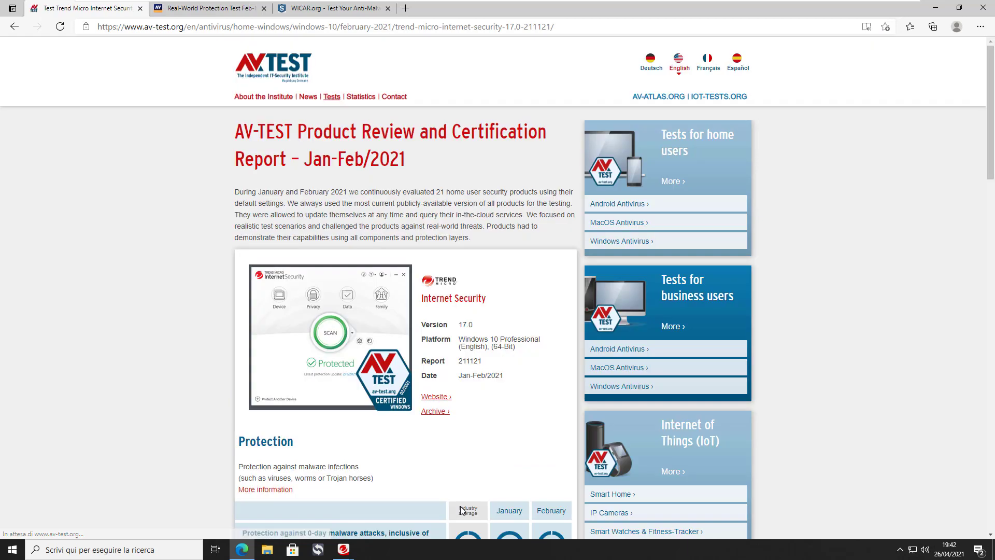
{"action": "scroll", "coordinate": [460, 506], "scroll_direction": "down", "scroll_amount": 1}
{"action": "scroll", "coordinate": [460, 506], "scroll_direction": "down", "scroll_amount": 3}
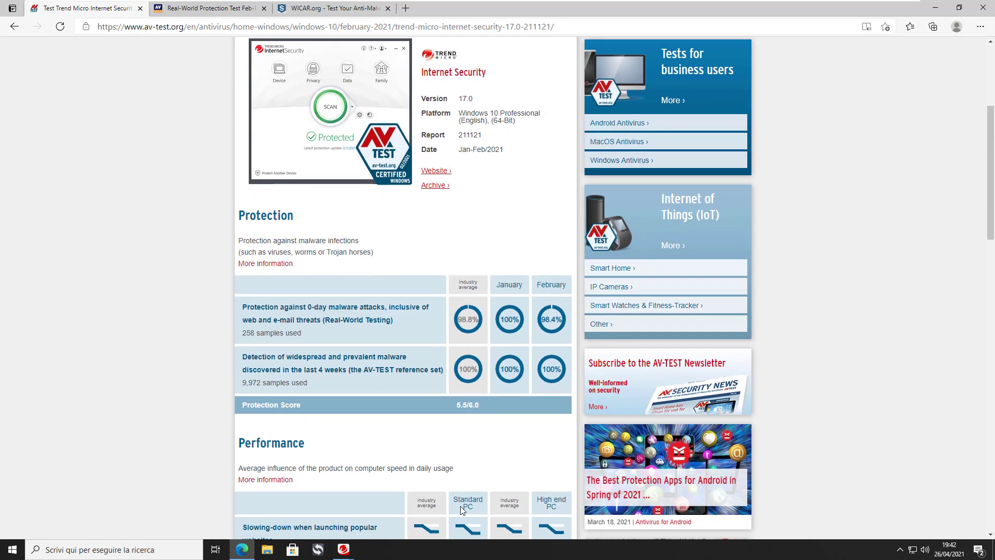
{"action": "scroll", "coordinate": [460, 505], "scroll_direction": "down", "scroll_amount": 3}
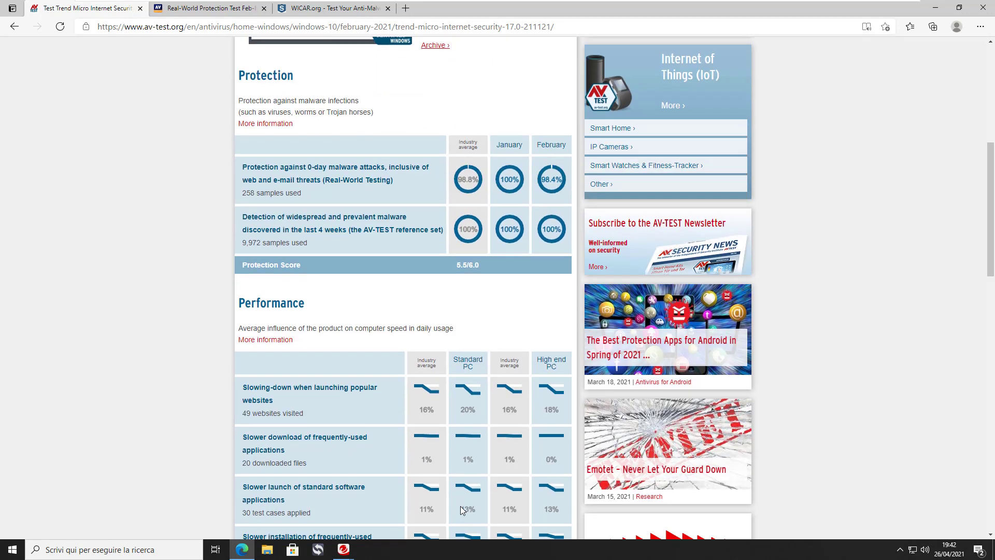
{"action": "key", "text": "alt+Left"}
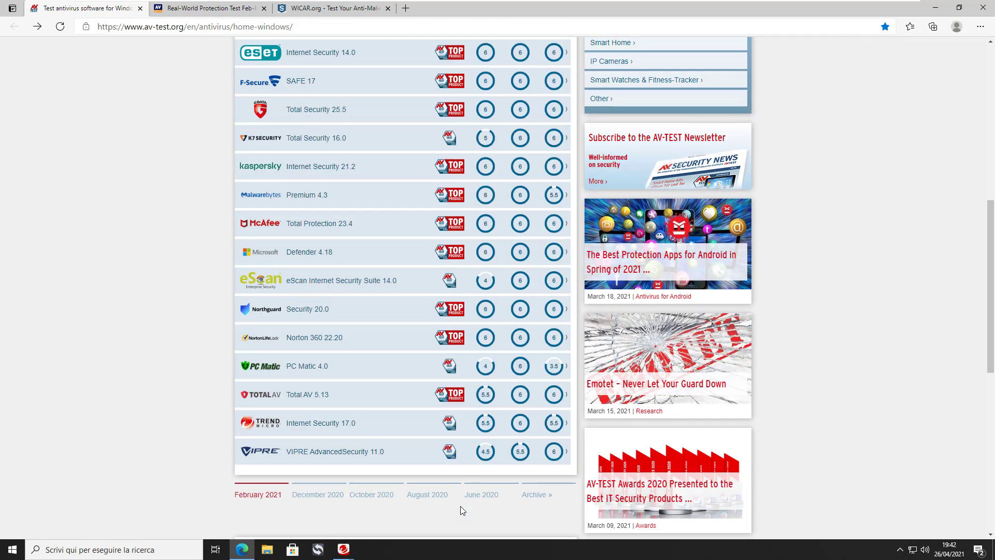
- Examine the AV-Comparatives Real-World Protection Test Feb-Mar 2021 factsheet, including the tested products and the results chart
{"action": "key", "text": "ctrl+Tab"}
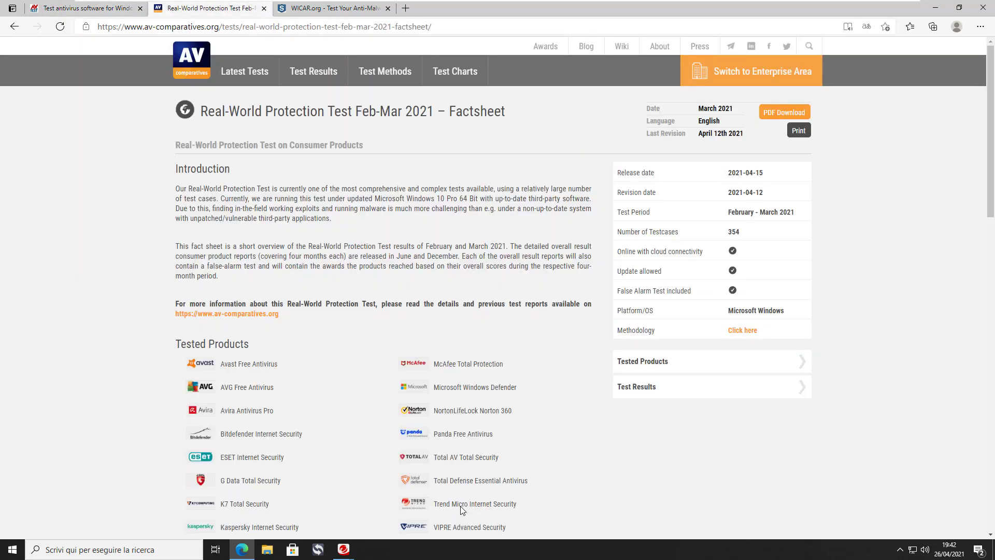
{"action": "scroll", "coordinate": [460, 506], "scroll_direction": "down", "scroll_amount": 10}
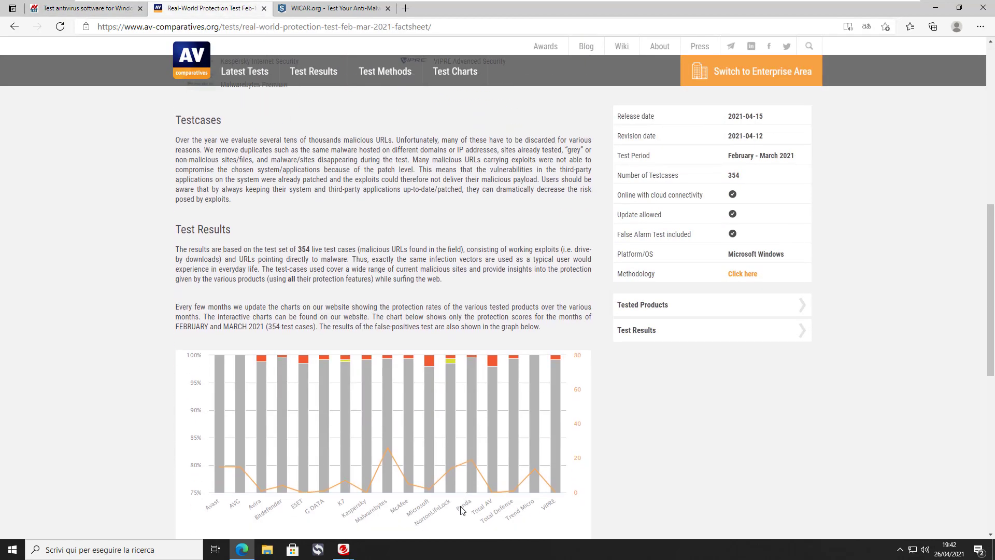
{"action": "scroll", "coordinate": [460, 508], "scroll_direction": "up", "scroll_amount": 10}
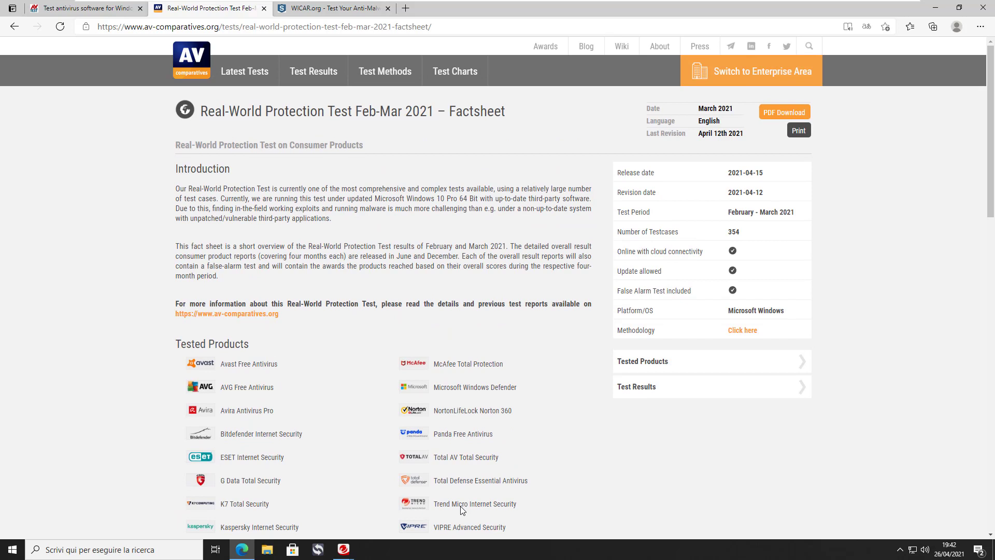
{"action": "scroll", "coordinate": [460, 506], "scroll_direction": "down", "scroll_amount": 10}
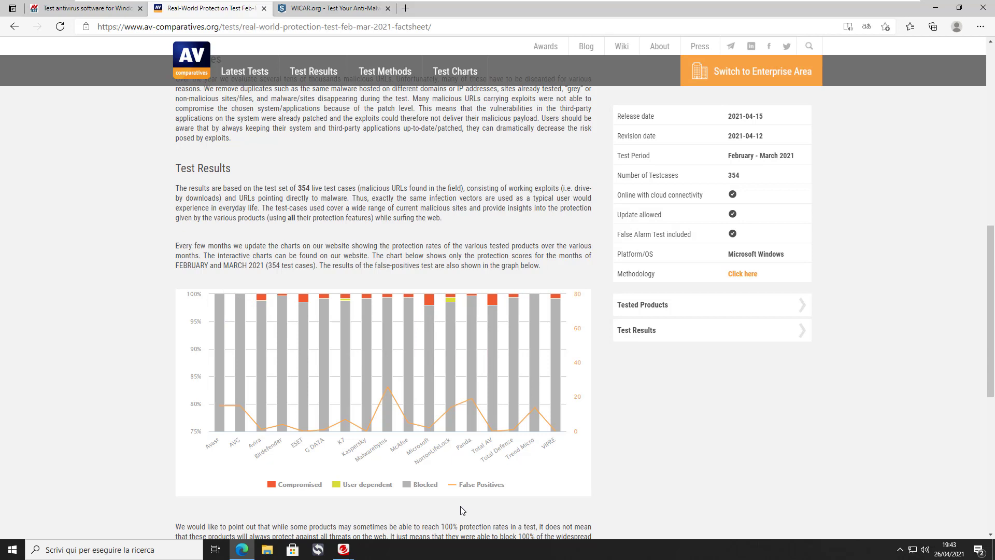
- Open the test payload page on WICAR.org and run the EICAR TEST-VIRUS test, dismissing the translation offer
{"action": "key", "text": "ctrl+Tab"}
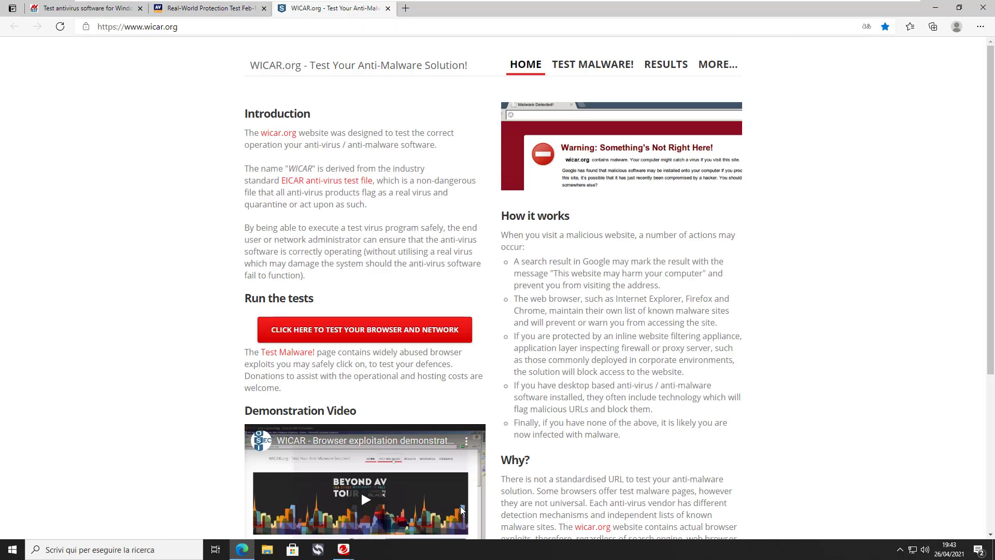
{"action": "left_click", "coordinate": [365, 329]}
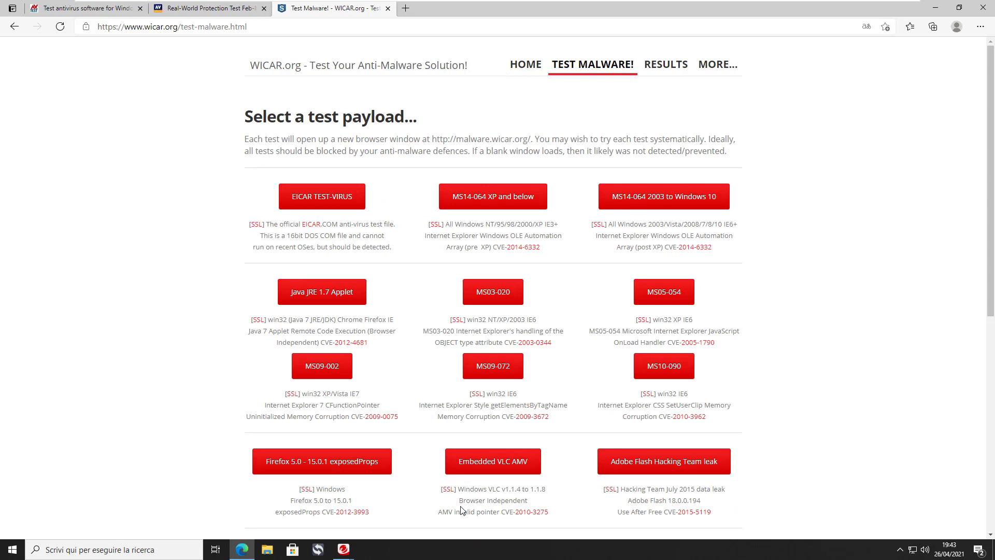
{"action": "scroll", "coordinate": [461, 511], "scroll_direction": "down", "scroll_amount": 2}
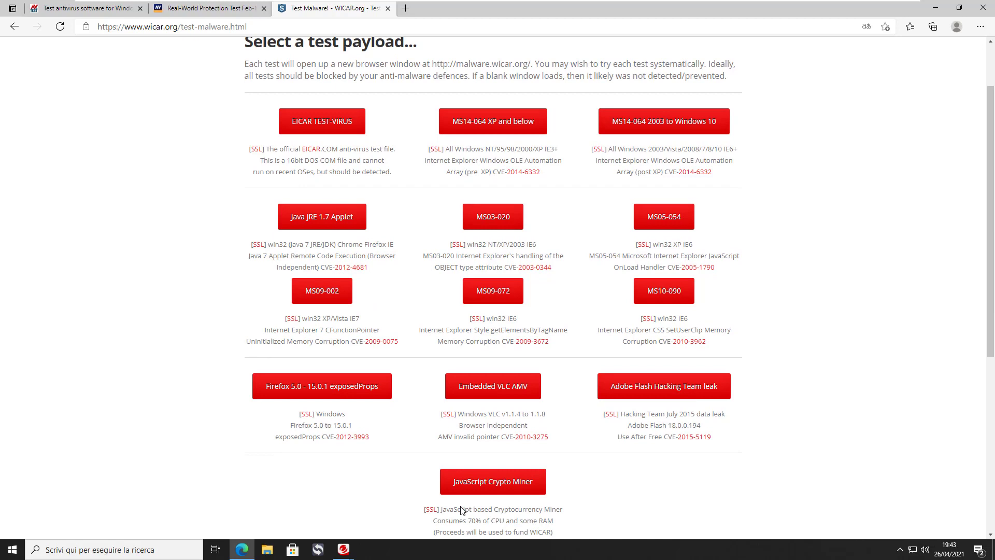
{"action": "key", "text": "Tab"}
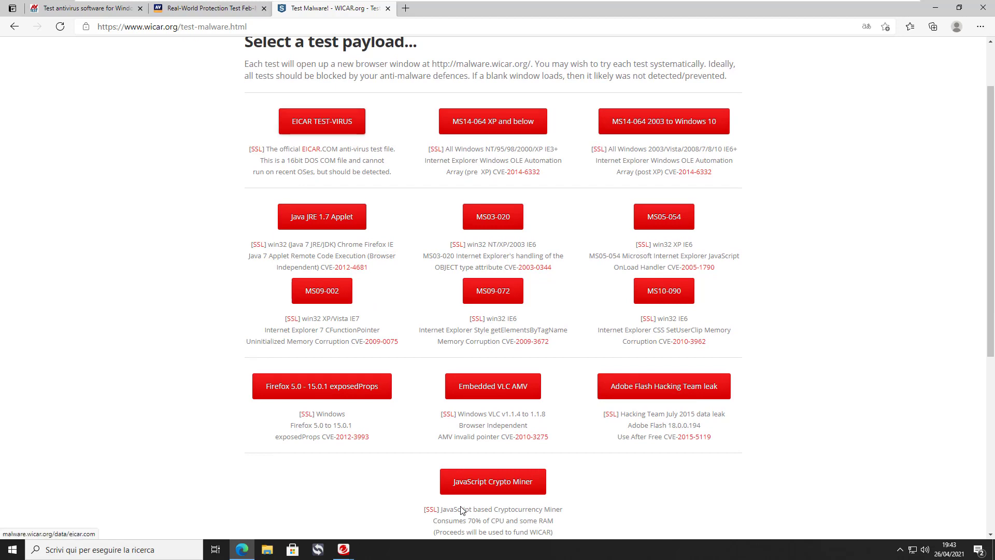
{"action": "scroll", "coordinate": [461, 510], "scroll_direction": "up", "scroll_amount": 1}
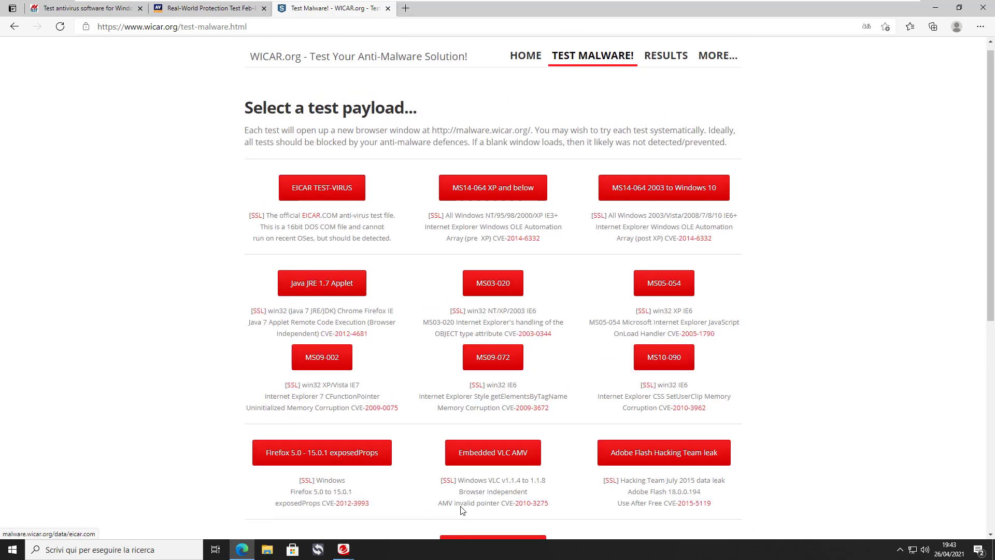
{"action": "key", "text": "Return"}
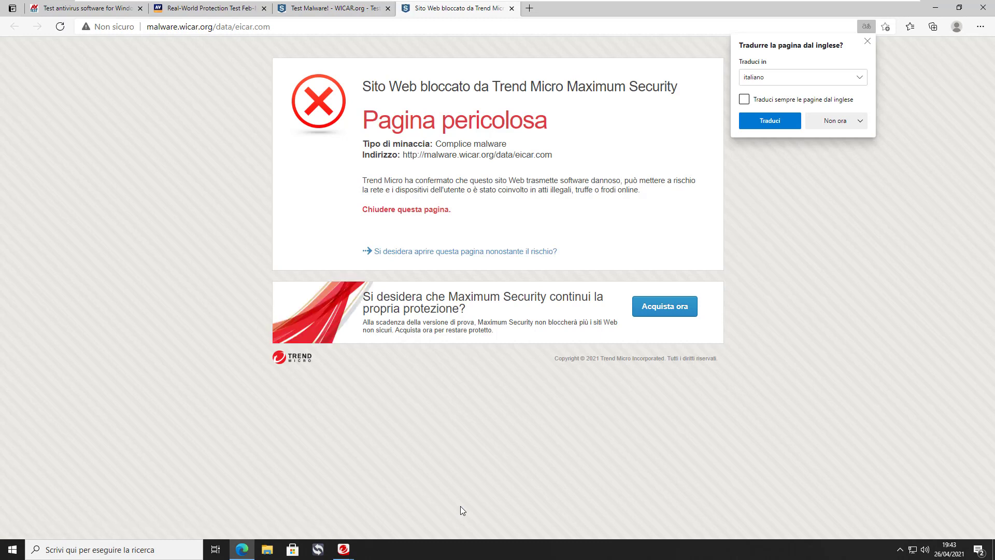
{"action": "key", "text": "Escape"}
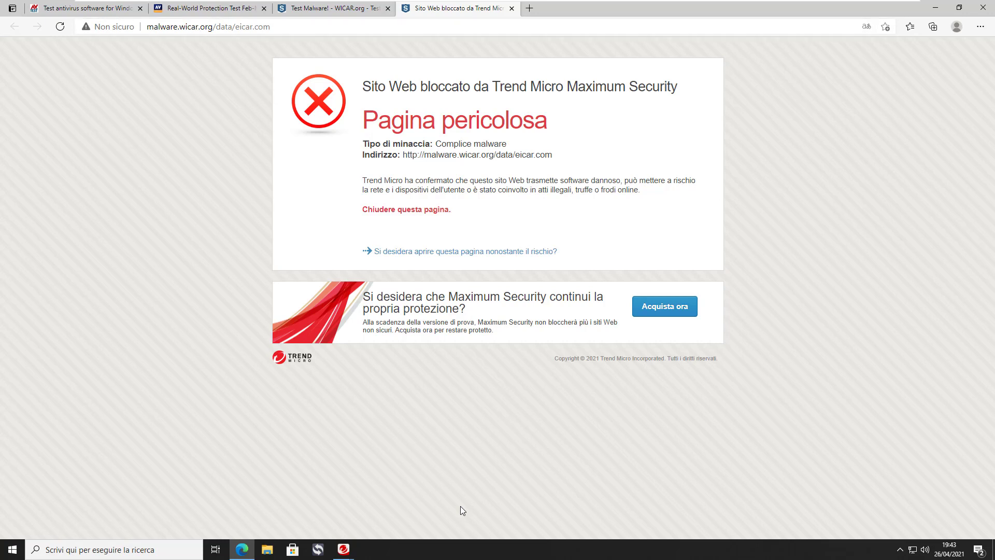
- Close the EICAR test page and launch the next test payload from the WICAR list
{"action": "key", "text": "ctrl+w"}
{"action": "key", "text": "Tab"}
{"action": "key", "text": "Return"}
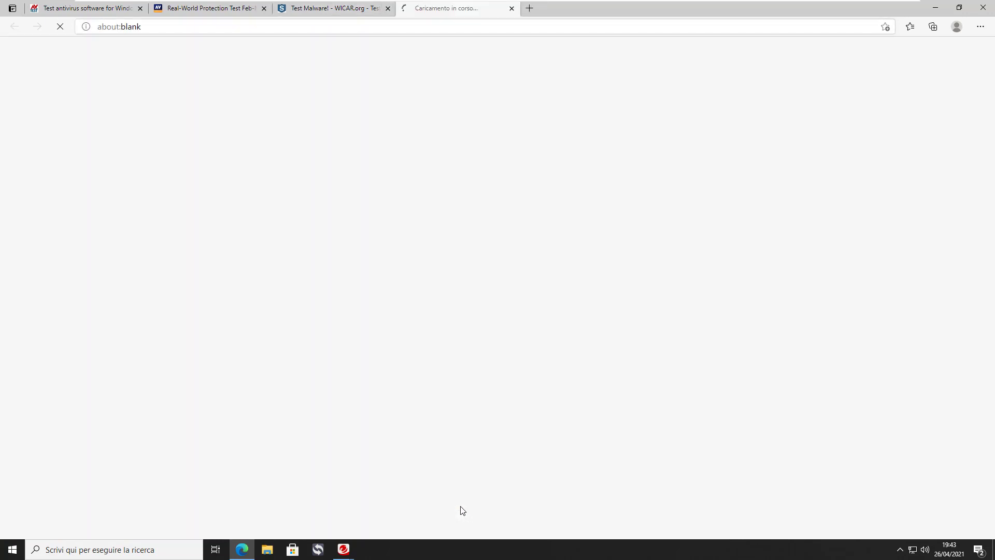
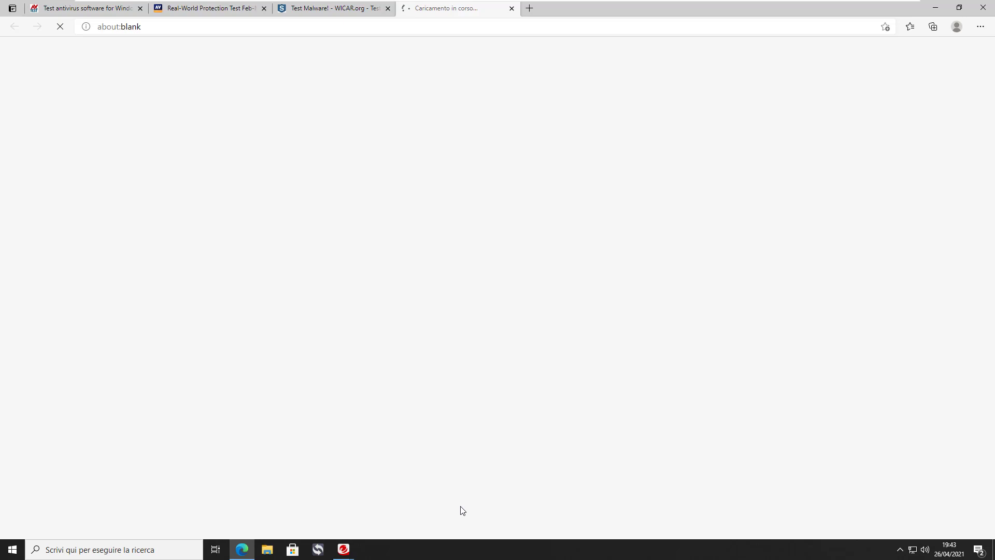
{"action": "key", "text": "Num_Lock"}
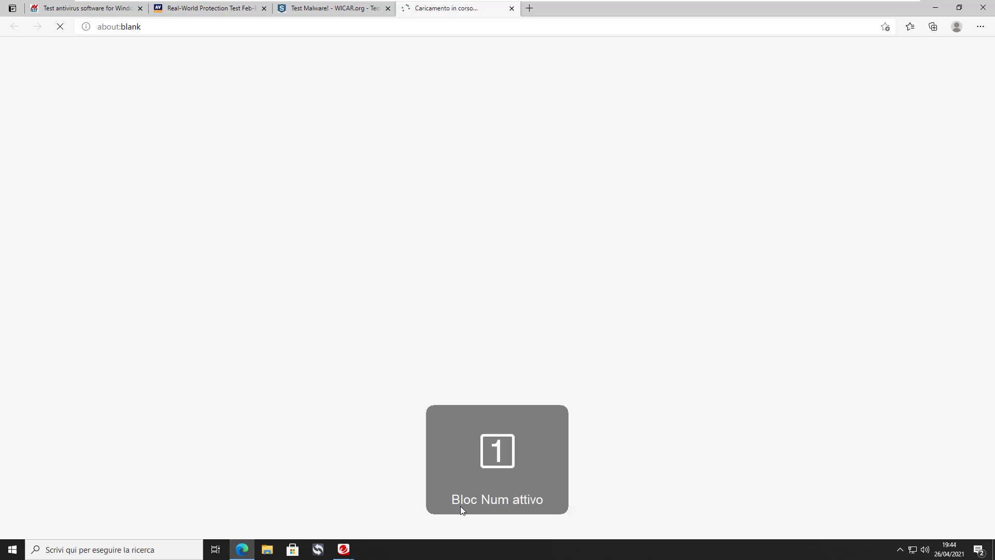
{"action": "key", "text": "Num_Lock"}
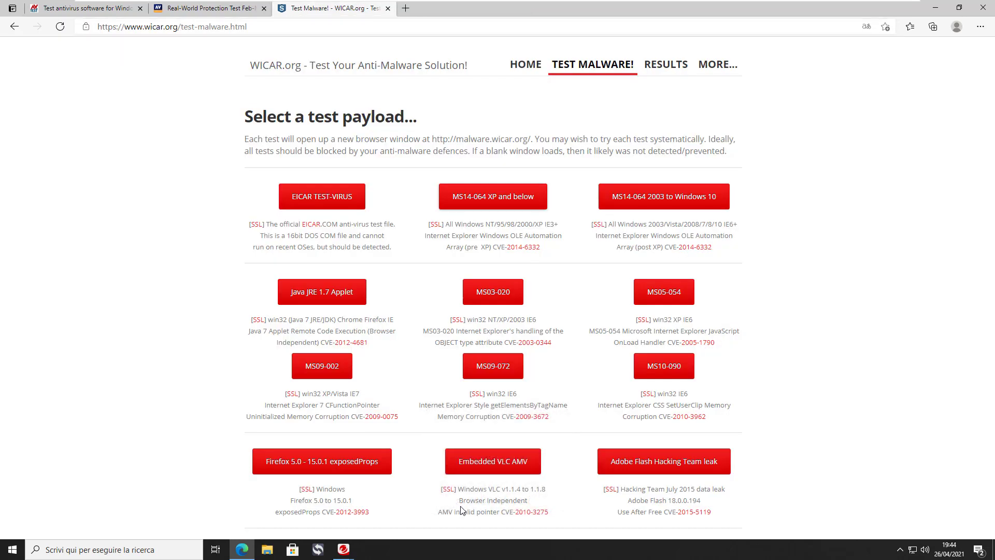
- Run the MS14-064 XP and below test payload from the WICAR list
{"action": "left_click", "coordinate": [493, 196]}
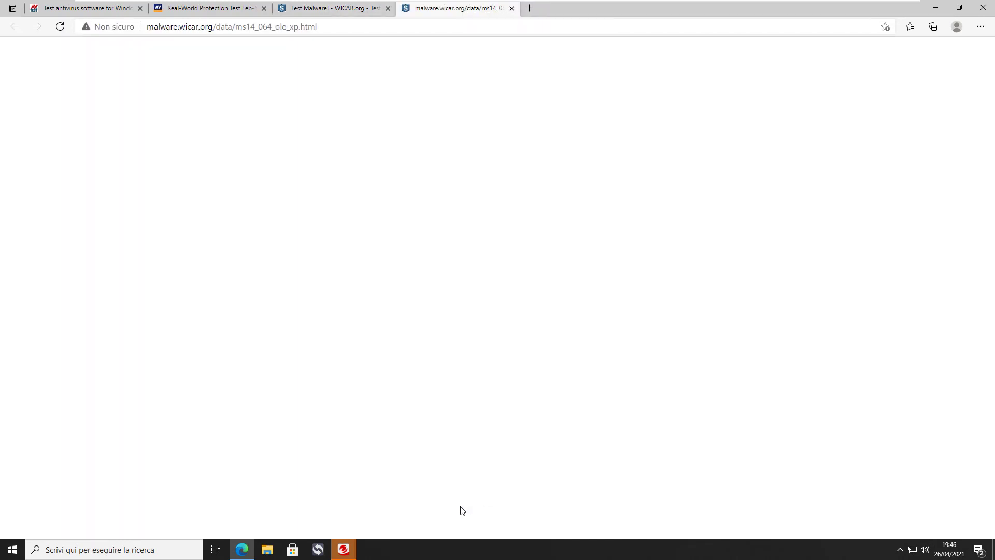
- Leave the XP payload page, try the MS14-064 2003 to Windows 10 payload and dismiss the removed-file notification
{"action": "left_click", "coordinate": [511, 8]}
{"action": "left_click", "coordinate": [663, 196]}
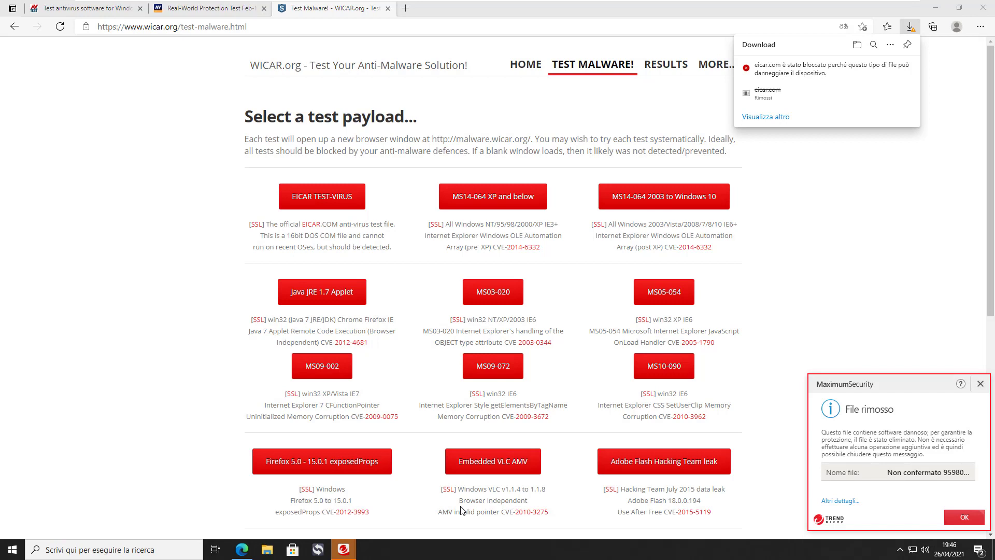
{"action": "key", "text": "Return"}
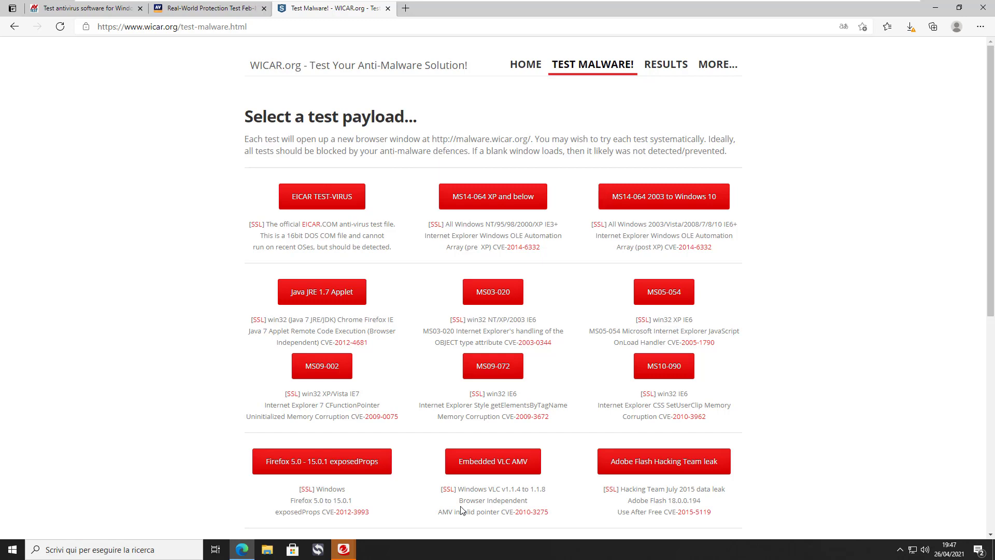
- Look through the remaining WICAR test payloads and the disclaimer beneath the list
{"action": "scroll", "coordinate": [462, 511], "scroll_direction": "down", "scroll_amount": 3}
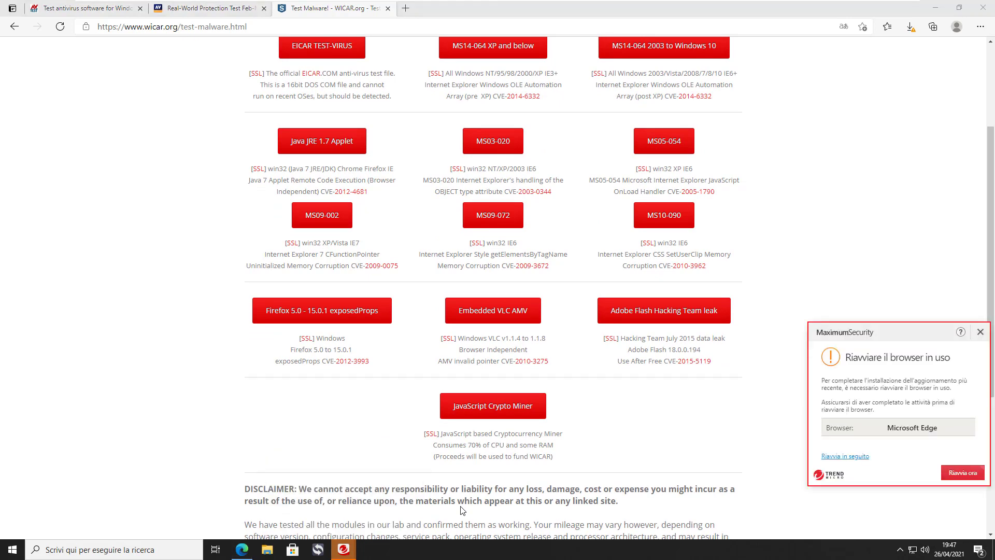
{"action": "scroll", "coordinate": [461, 510], "scroll_direction": "up", "scroll_amount": 3}
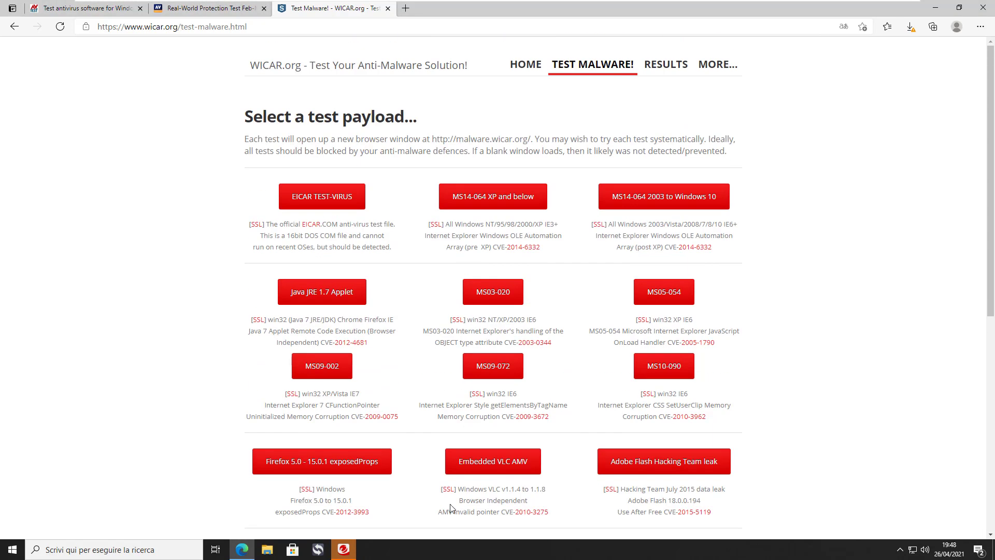
{"action": "scroll", "coordinate": [450, 508], "scroll_direction": "down", "scroll_amount": 4}
{"action": "scroll", "coordinate": [450, 507], "scroll_direction": "up", "scroll_amount": 4}
{"action": "scroll", "coordinate": [450, 508], "scroll_direction": "down", "scroll_amount": 7}
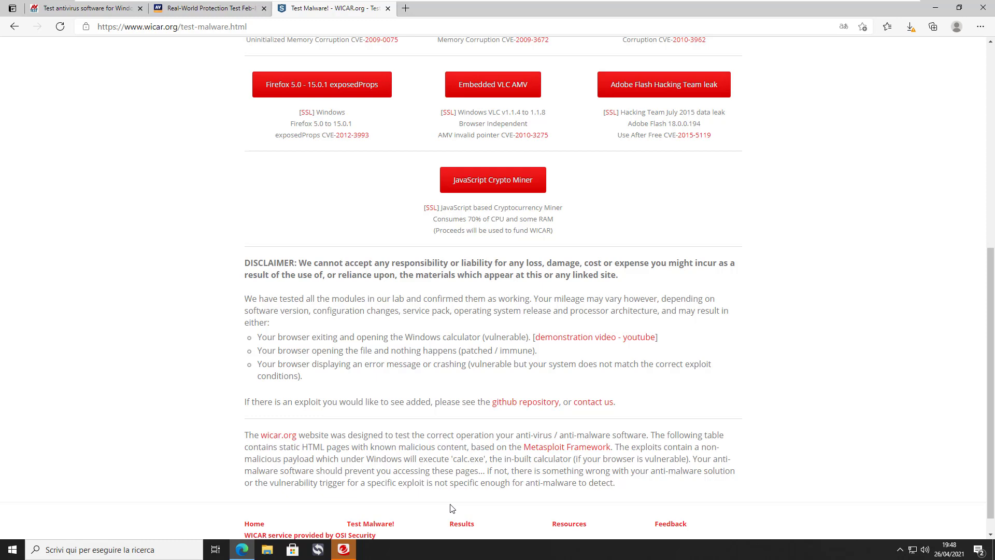
{"action": "scroll", "coordinate": [450, 508], "scroll_direction": "up", "scroll_amount": 2}
{"action": "scroll", "coordinate": [450, 508], "scroll_direction": "down", "scroll_amount": 2}
{"action": "scroll", "coordinate": [450, 508], "scroll_direction": "up", "scroll_amount": 7}
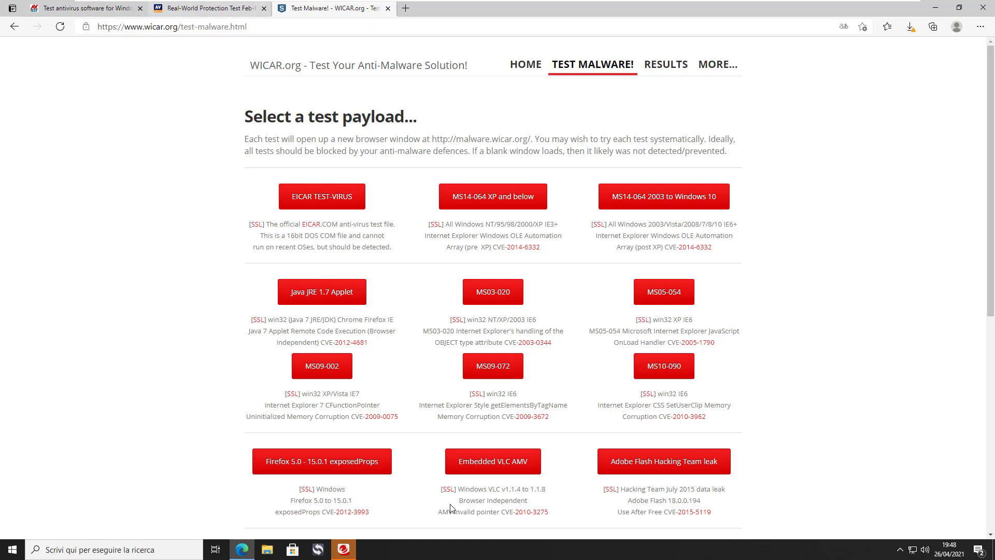
{"action": "key", "text": "Num_Lock"}
{"action": "key", "text": "Num_Lock"}
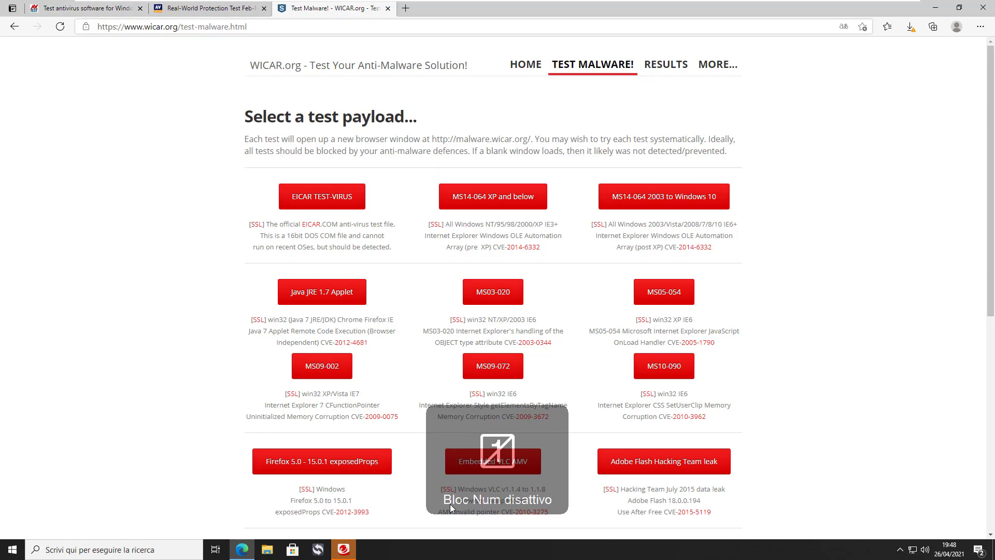
- Return to AV-TEST's Jan-Feb/2021 report on Trend Micro Internet Security and review its protection scores
{"action": "key", "text": "ctrl+shift+Tab"}
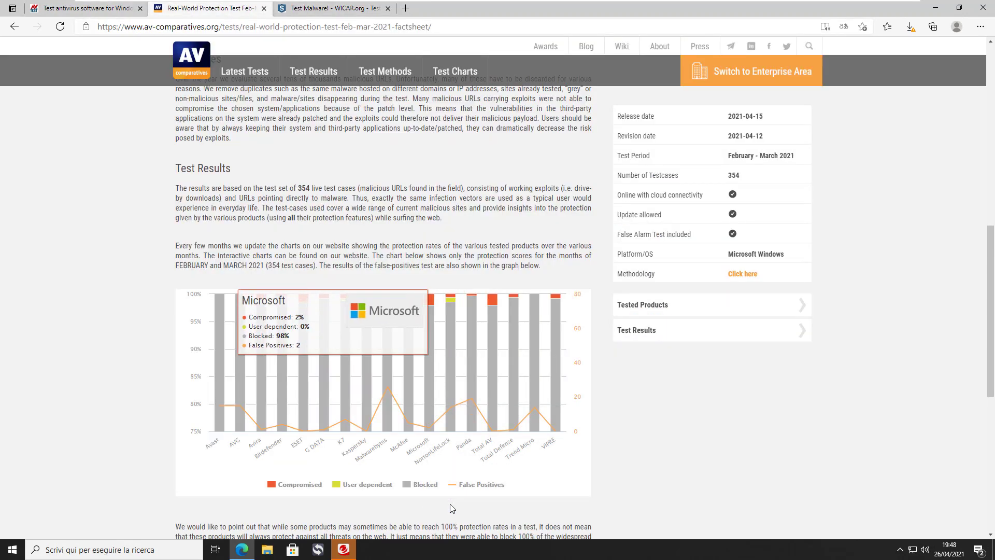
{"action": "key", "text": "ctrl+shift+Tab"}
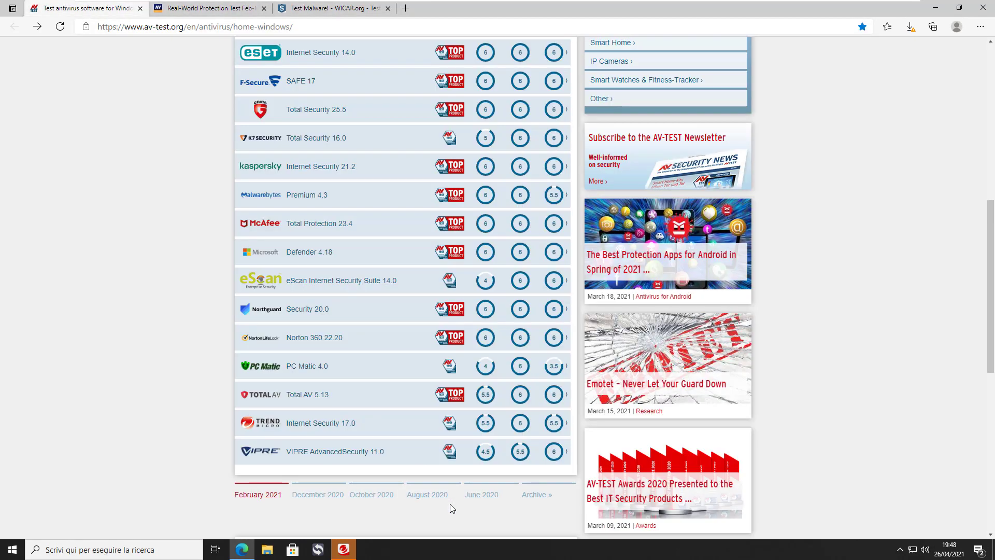
{"action": "key", "text": "alt+Right"}
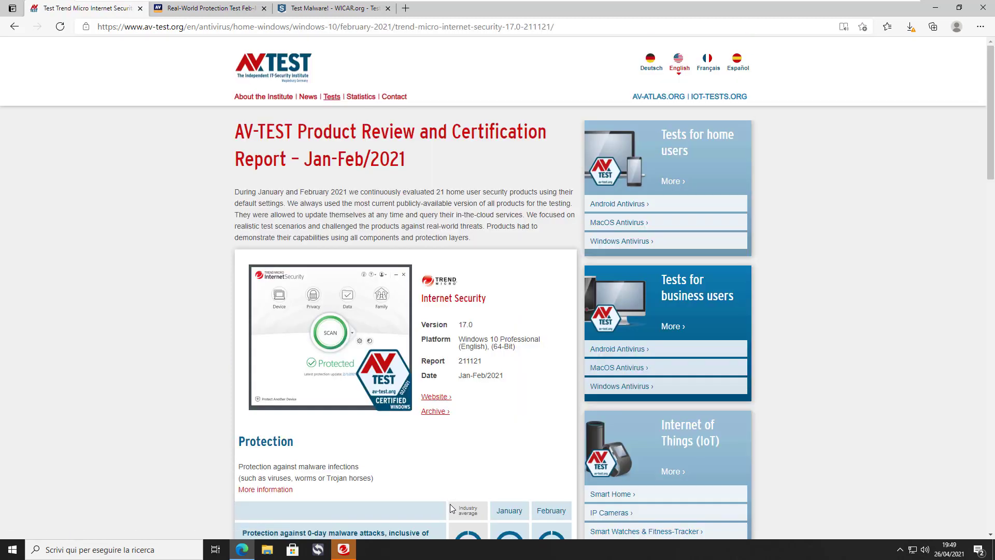
{"action": "scroll", "coordinate": [450, 508], "scroll_direction": "down", "scroll_amount": 2}
{"action": "scroll", "coordinate": [450, 508], "scroll_direction": "down", "scroll_amount": 1}
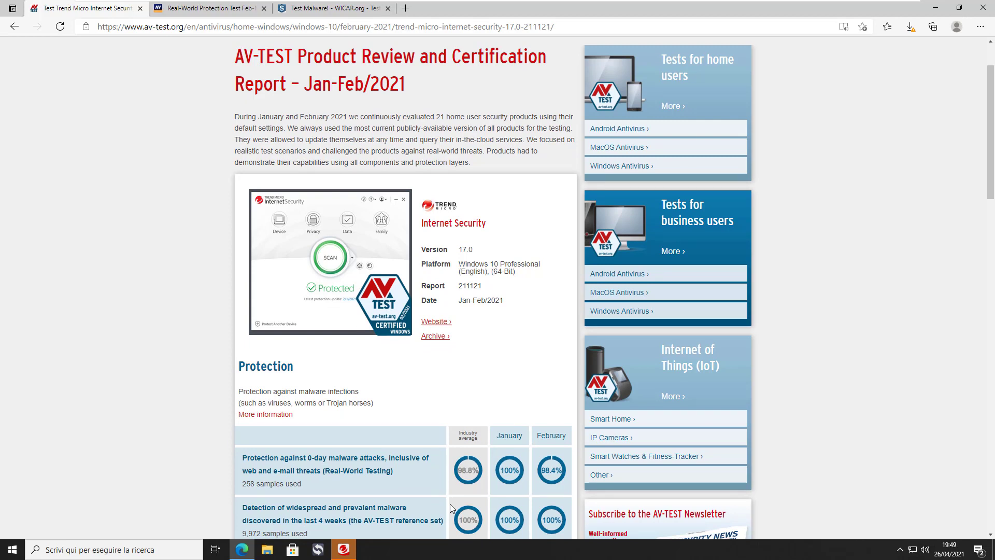
- Minimise the browser, postpone the requested computer restart and open Trend Micro Maximum Security
{"action": "left_click", "coordinate": [935, 8]}
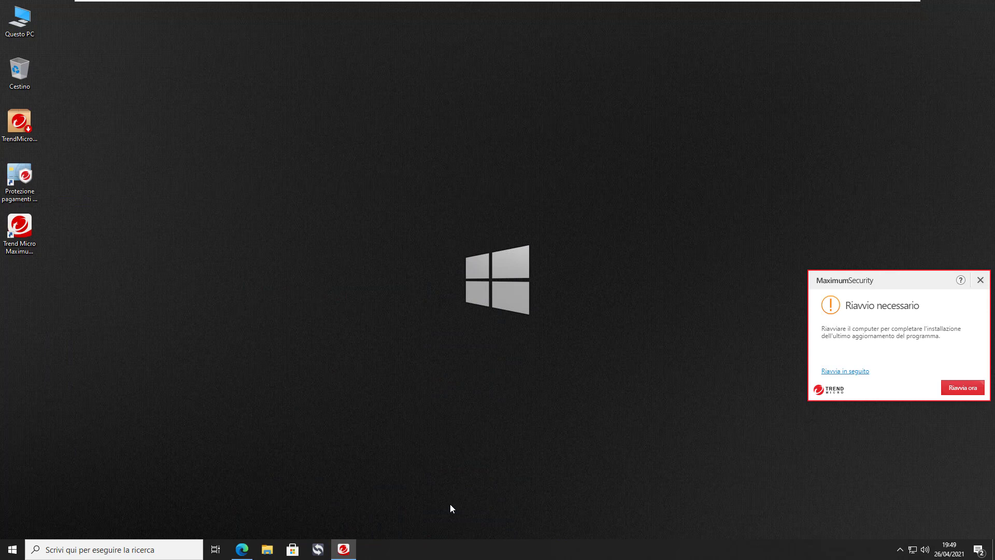
{"action": "left_click", "coordinate": [845, 371]}
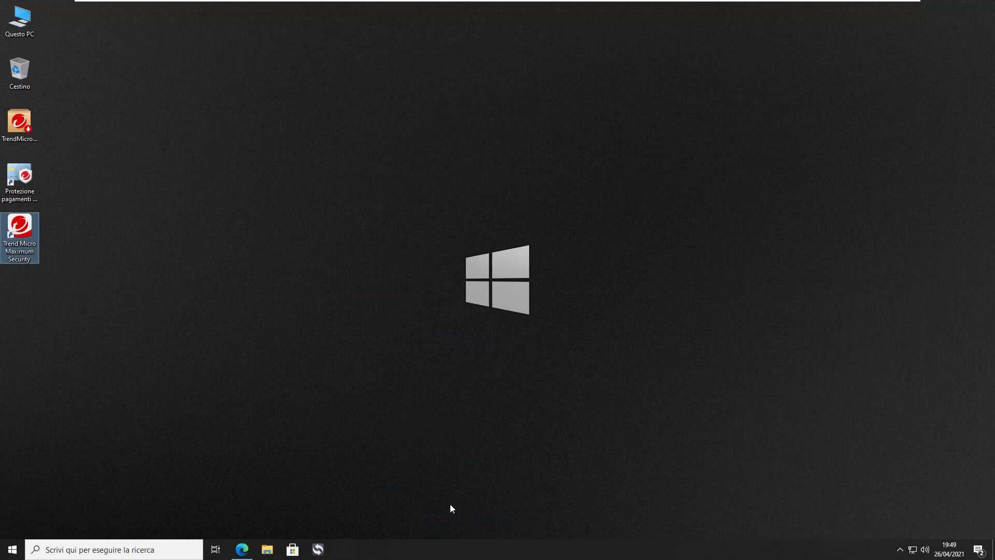
{"action": "key", "text": "Return"}
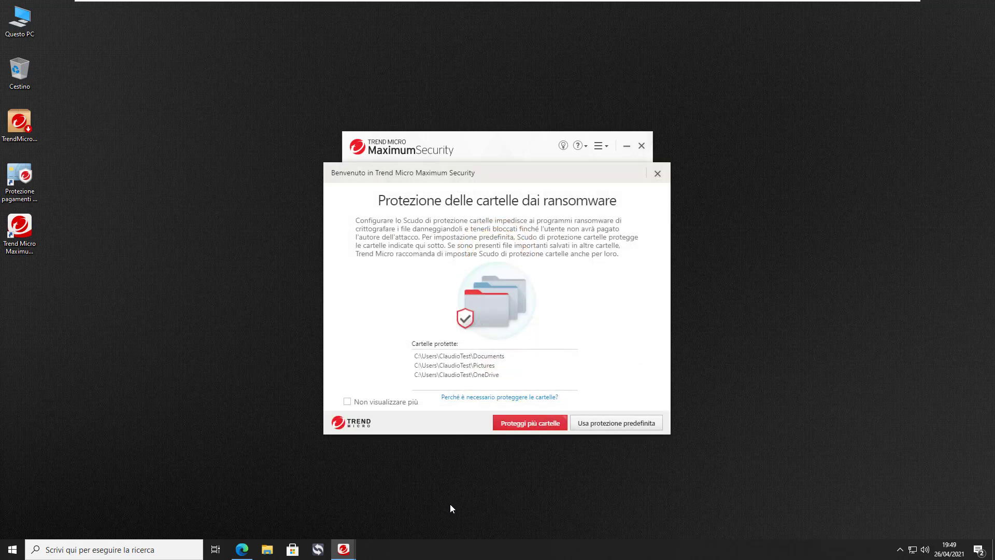
- Accept the default ransomware protection for the listed folders and finish the folder shield setup
{"action": "key", "text": "Tab"}
{"action": "key", "text": "Tab"}
{"action": "key", "text": "space"}
{"action": "key", "text": "Tab"}
{"action": "key", "text": "Return"}
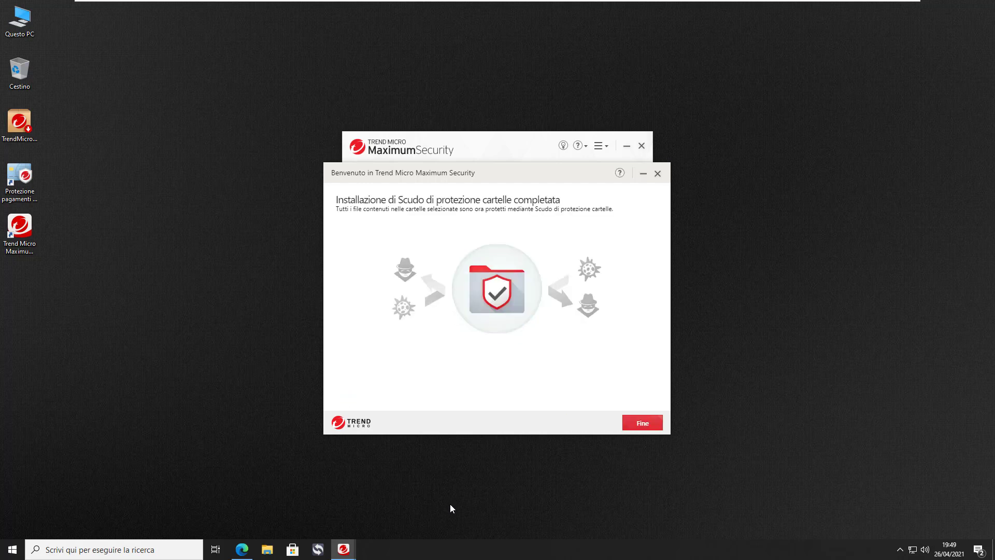
{"action": "key", "text": "Tab"}
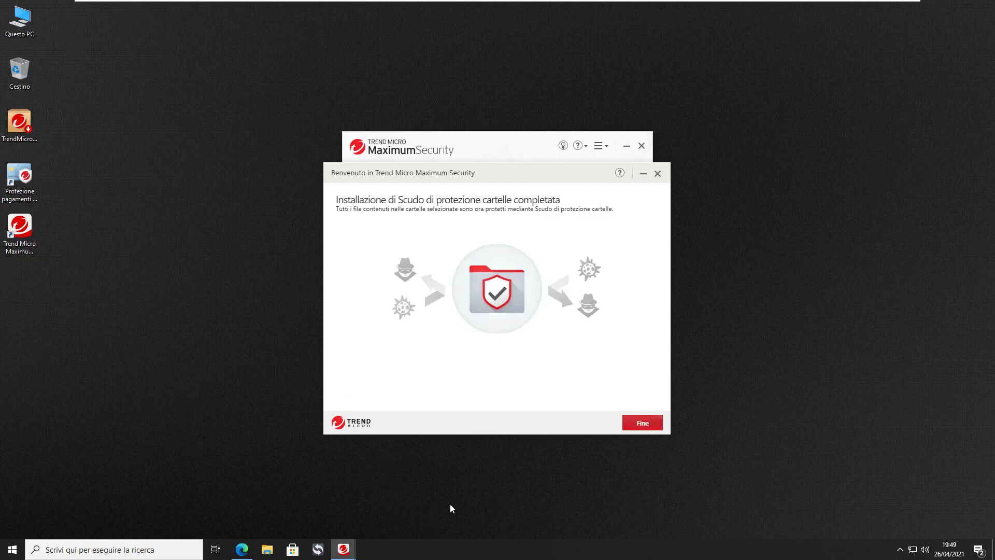
{"action": "key", "text": "Return"}
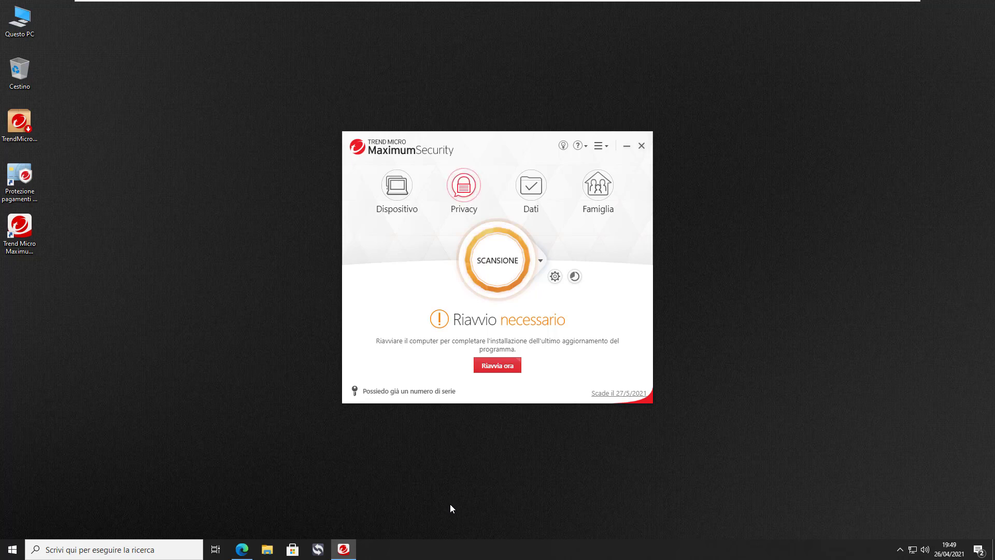
- Switch to Hekasoft Backup & Restore, move its window aside and view its language settings
{"action": "left_click", "coordinate": [452, 508]}
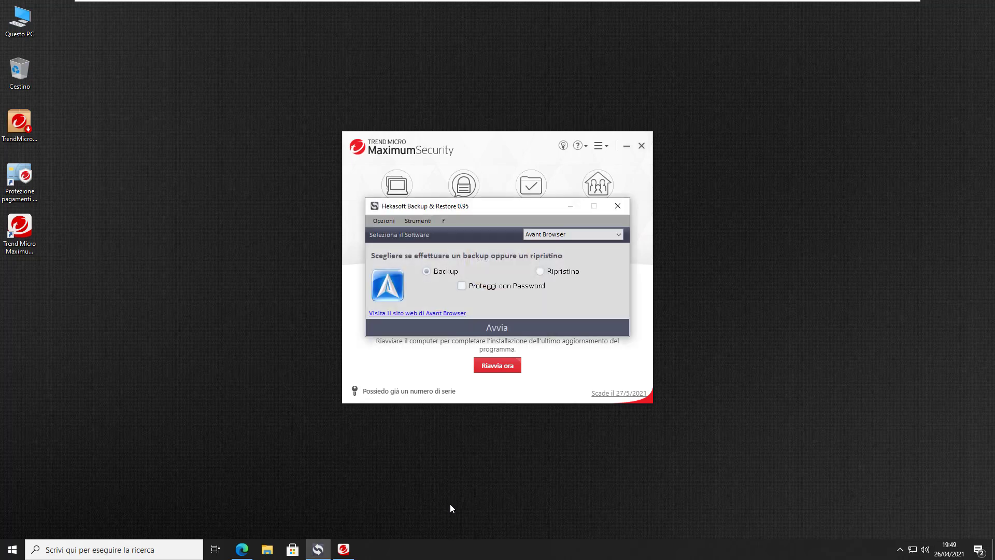
{"action": "left_click_drag", "start_coordinate": [506, 209], "coordinate": [349, 202]}
{"action": "left_click", "coordinate": [226, 213]}
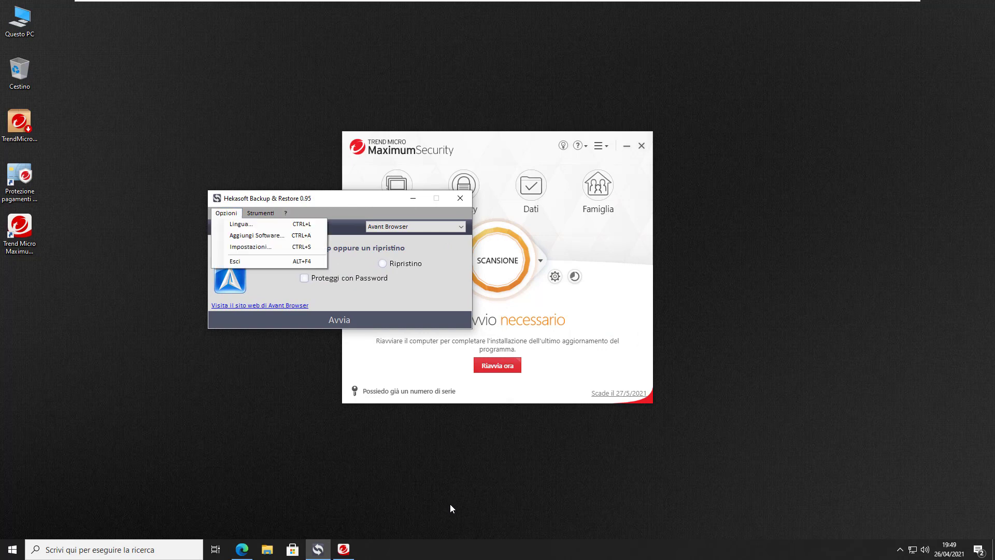
{"action": "key", "text": "Up"}
{"action": "key", "text": "Return"}
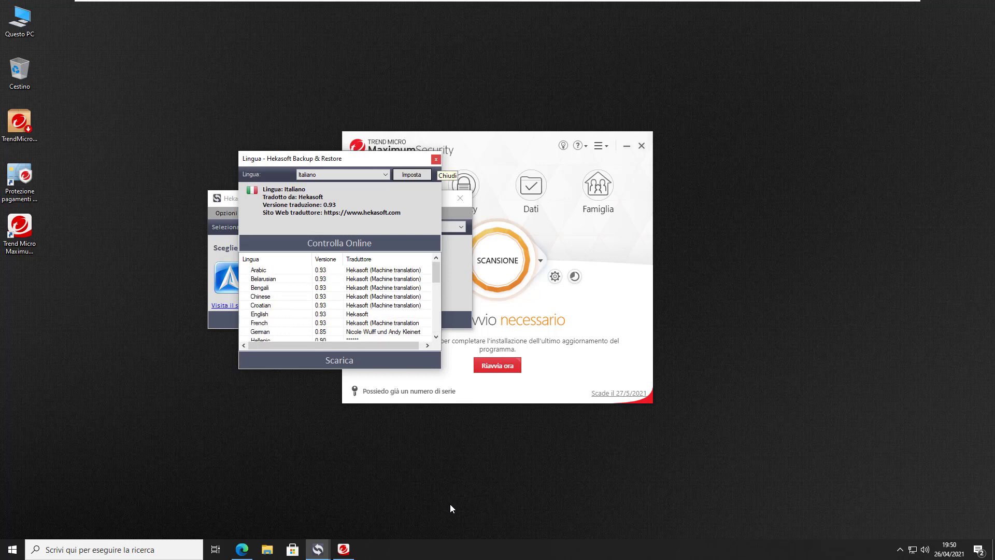
- Close the language settings and Hekasoft Backup & Restore, and shift the Maximum Security window slightly aside
{"action": "left_click", "coordinate": [436, 159]}
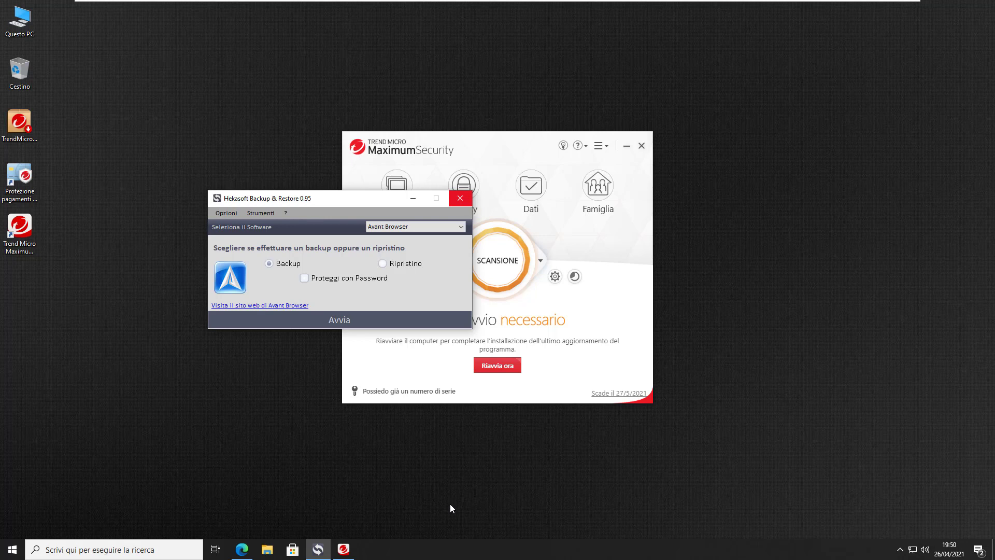
{"action": "left_click", "coordinate": [460, 198]}
{"action": "left_click_drag", "start_coordinate": [490, 141], "coordinate": [451, 140]}
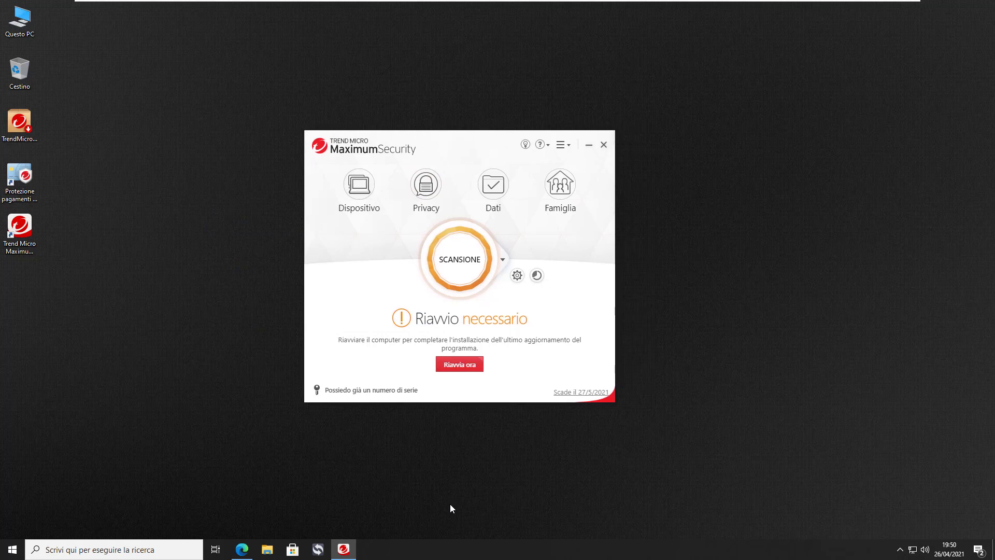